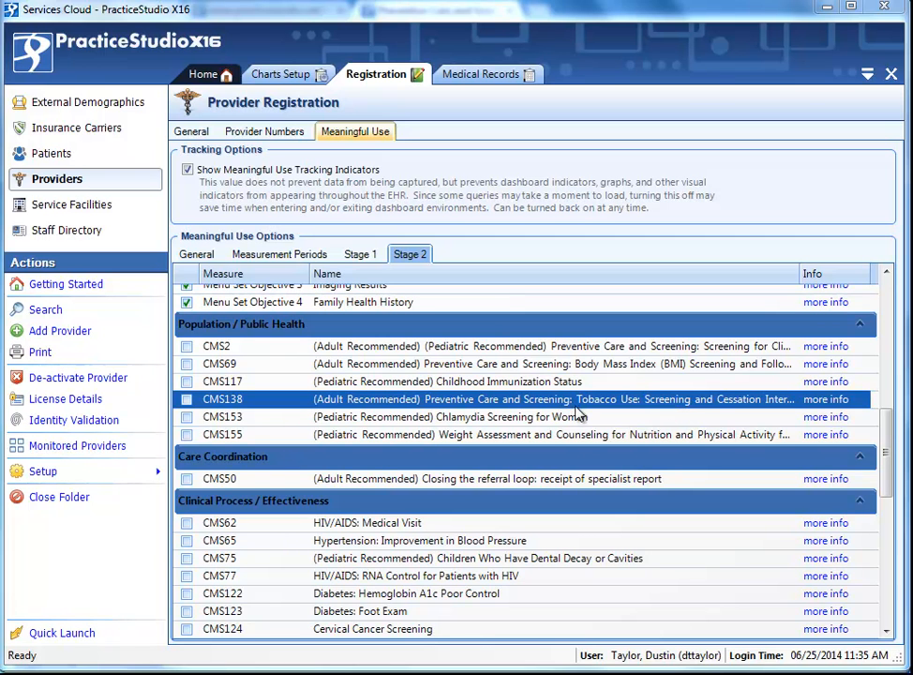
# Browse the Stage 2 meaningful use measures and open the more-info documentation for CMS138.
pyautogui.moveTo(882, 422); pyautogui.dragTo(888, 299)
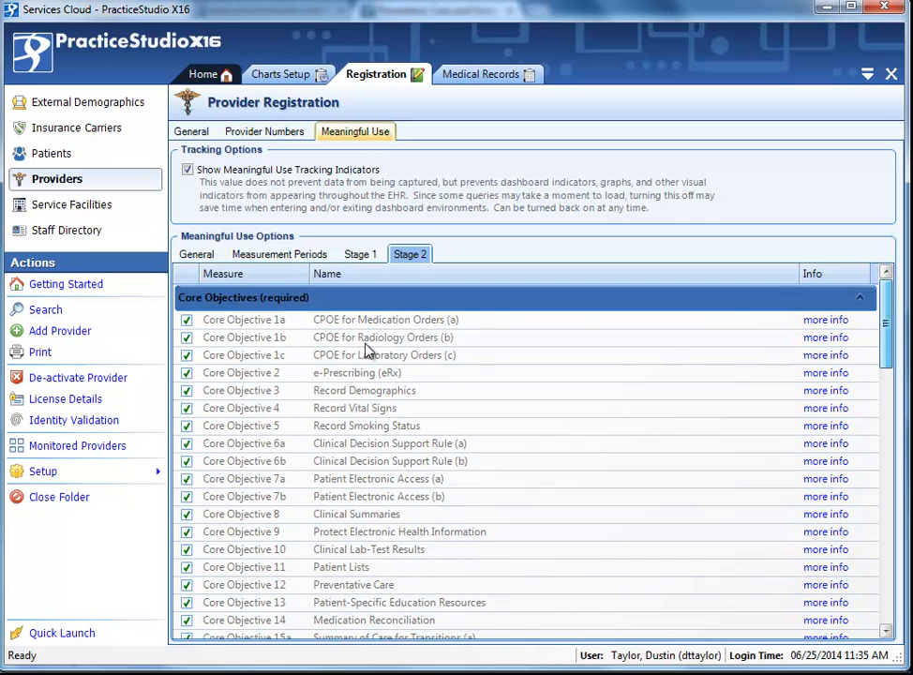
pyautogui.click(380, 444)
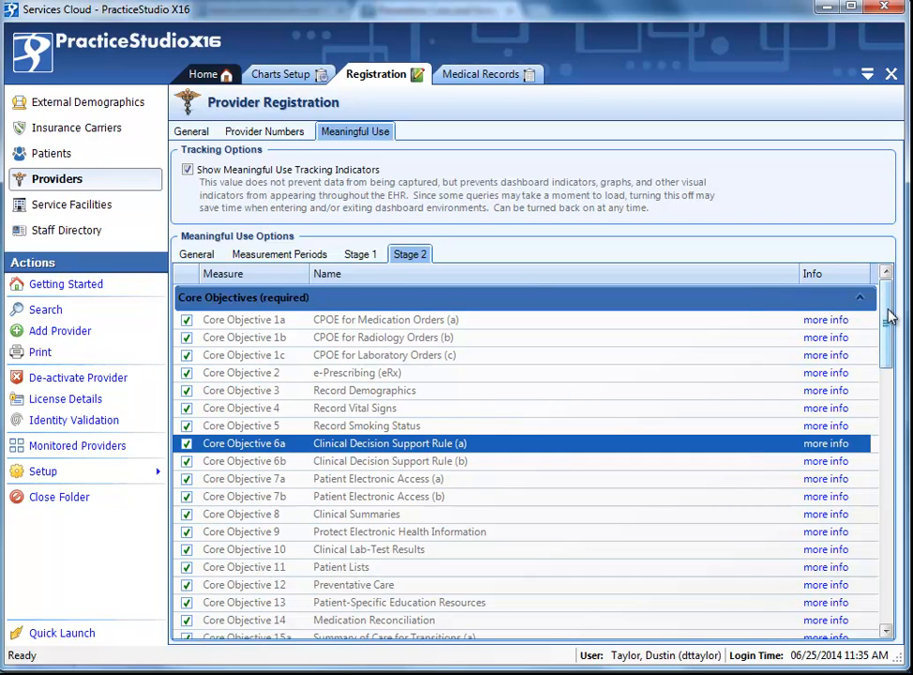
pyautogui.moveTo(891, 317)
pyautogui.mouseDown()
pyautogui.moveTo(844, 410)
pyautogui.moveTo(839, 441)
pyautogui.mouseUp()
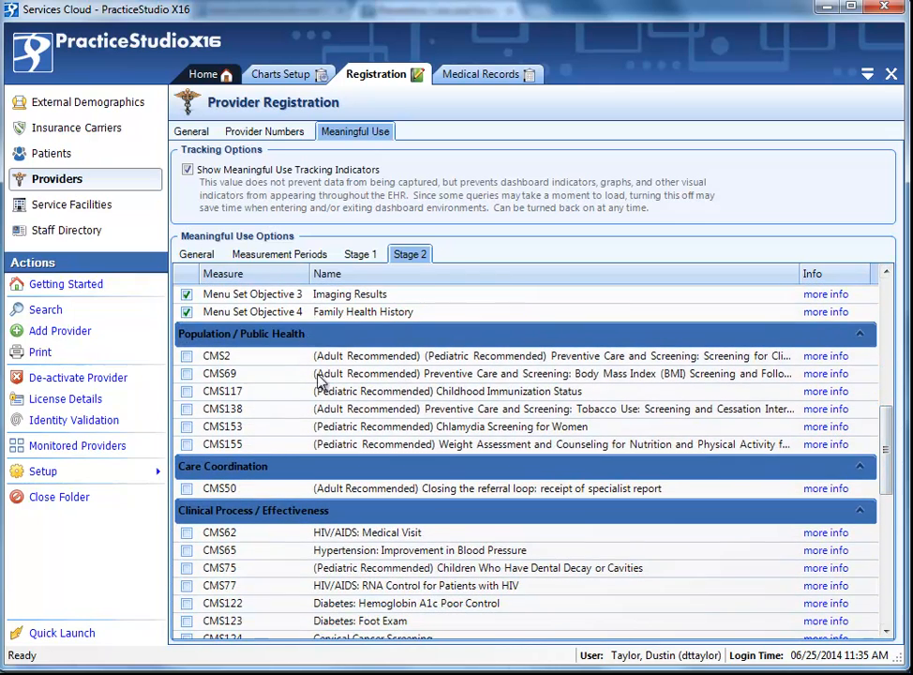
pyautogui.click(265, 418)
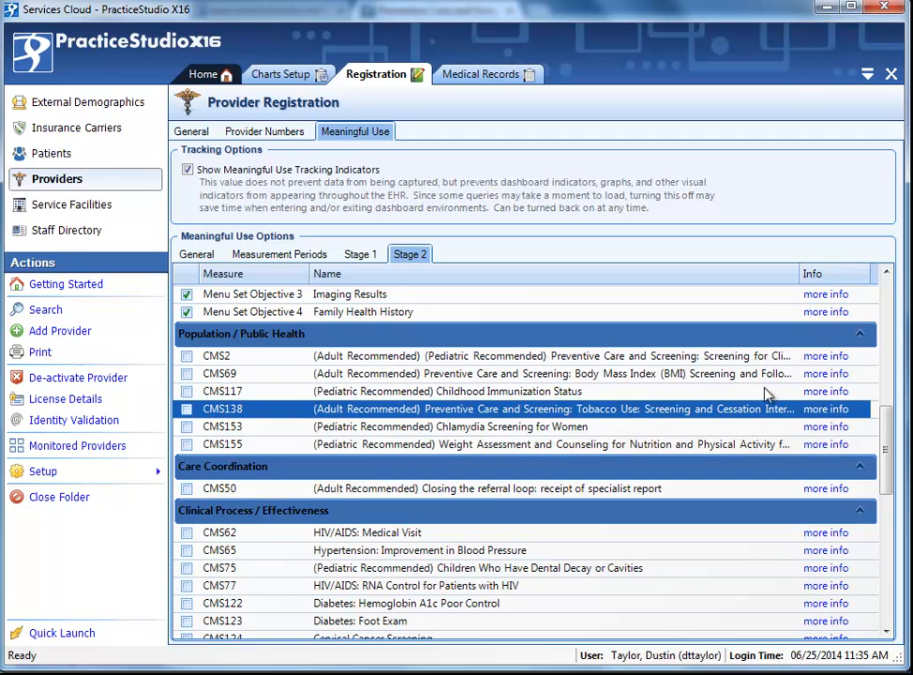
pyautogui.click(813, 414)
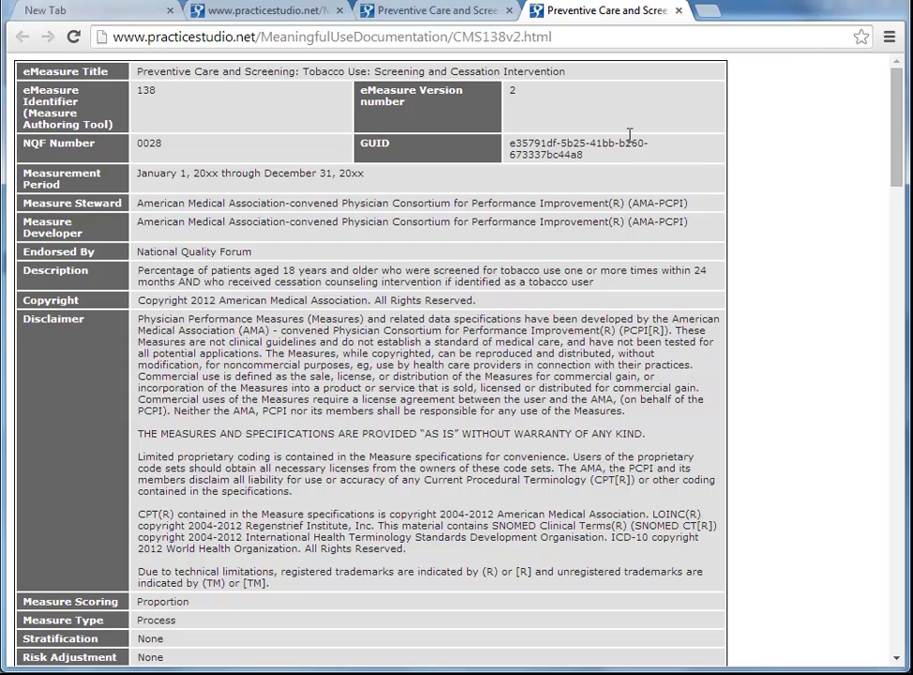
# Return to the practice software, open Chart Protocols setup and add a new protocol item.
pyautogui.click(826, 4)
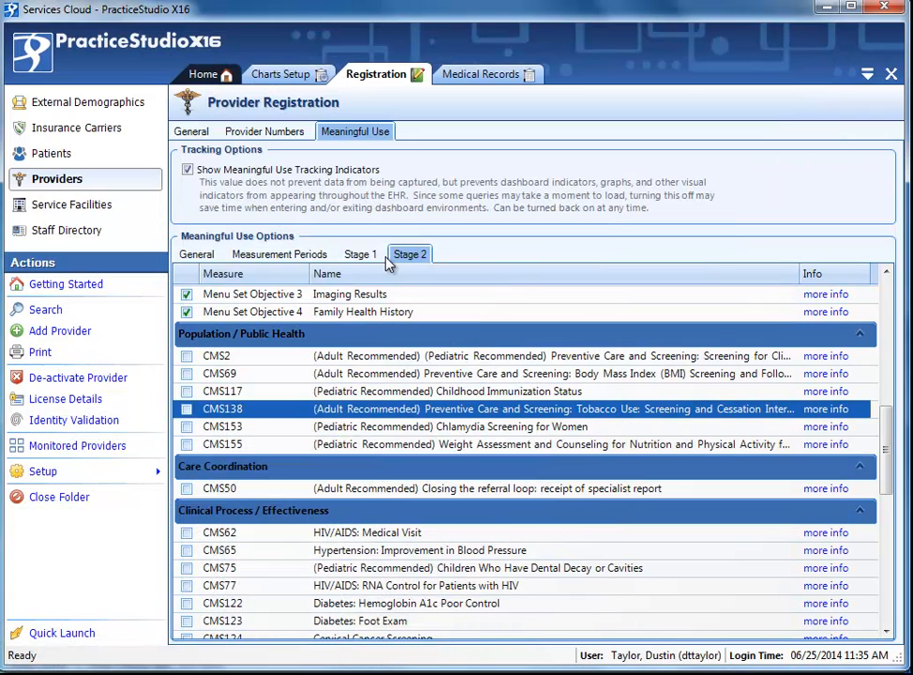
pyautogui.click(34, 47)
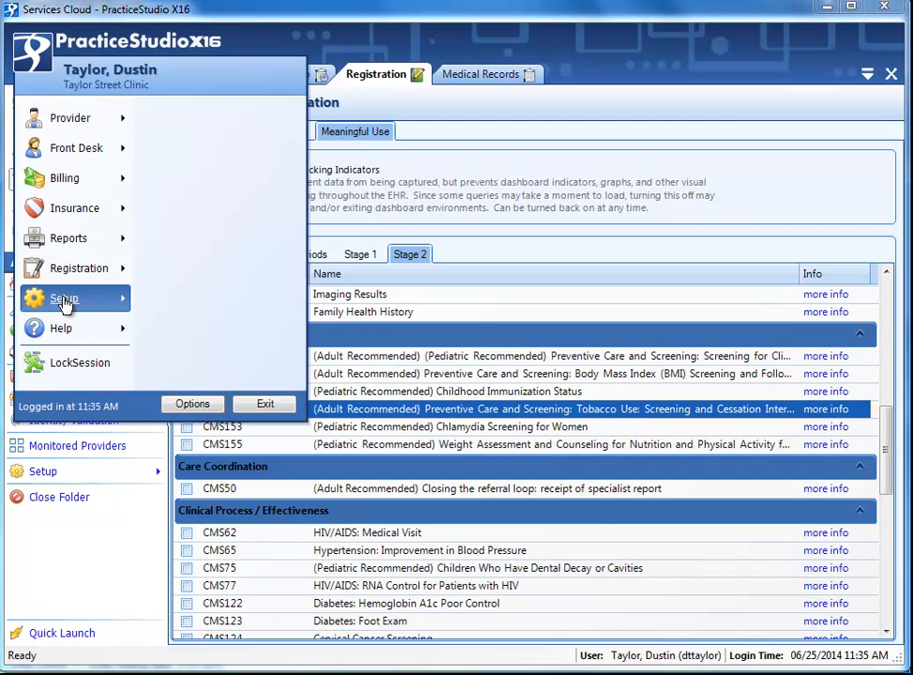
pyautogui.moveTo(88, 309)
pyautogui.moveTo(235, 317)
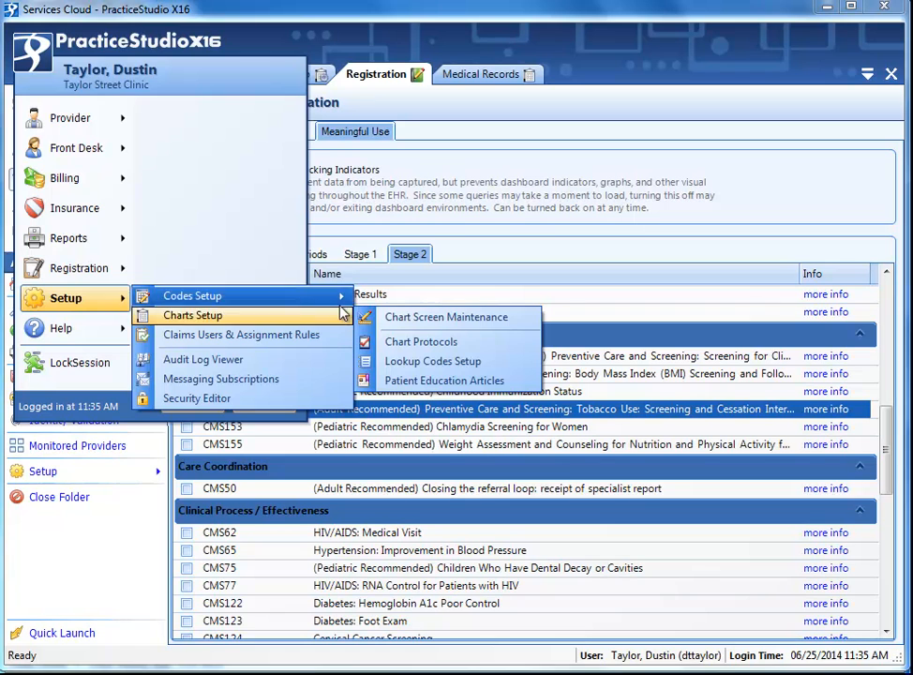
pyautogui.click(393, 344)
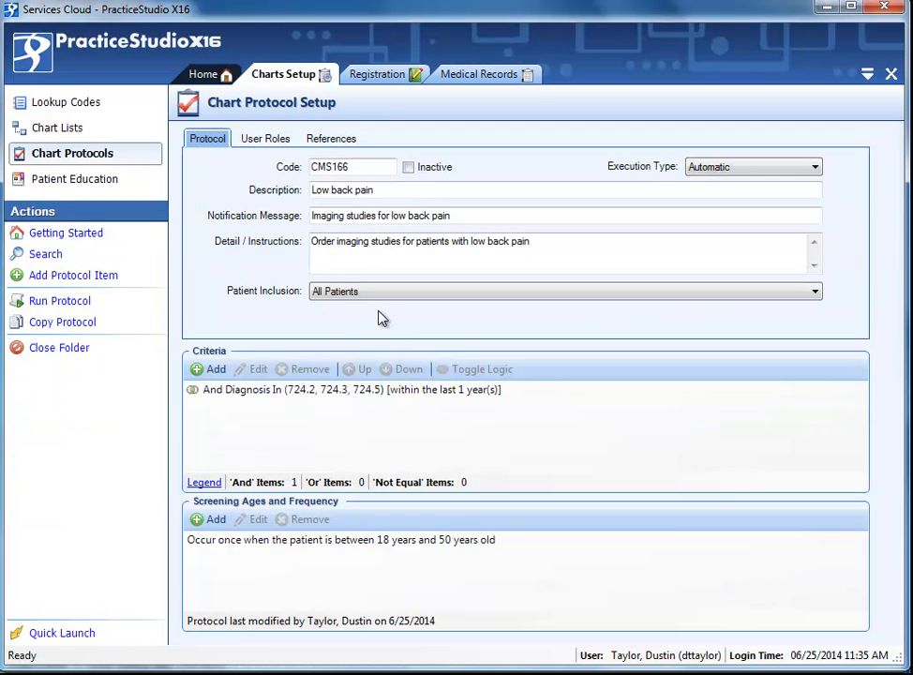
pyautogui.click(83, 275)
# Set the protocol code to CMS136 and the description to Tobacco cessation advice.
pyautogui.write('C')
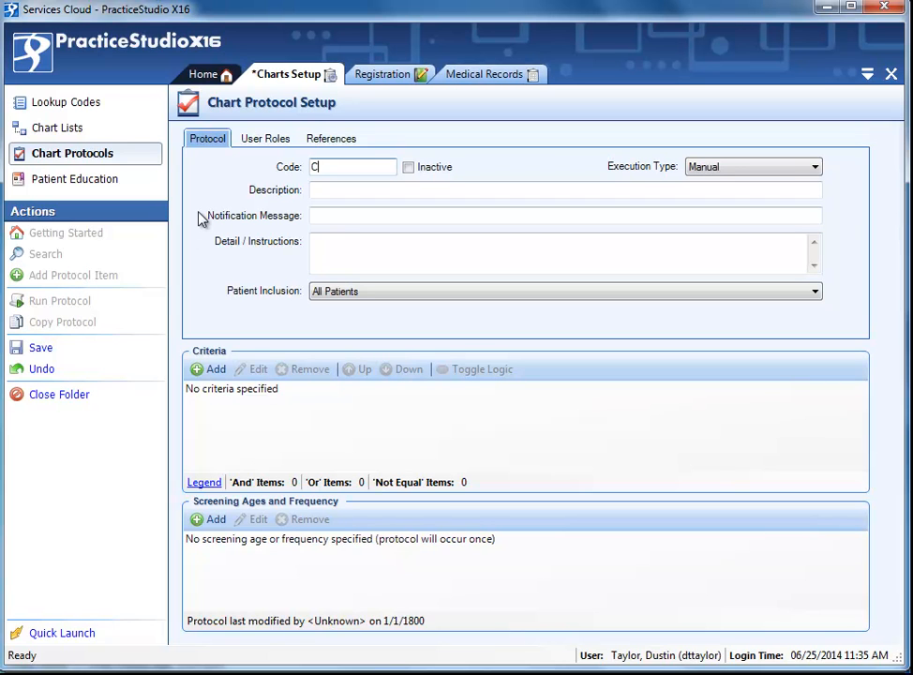
pyautogui.write('MS136')
pyautogui.press('Tab')
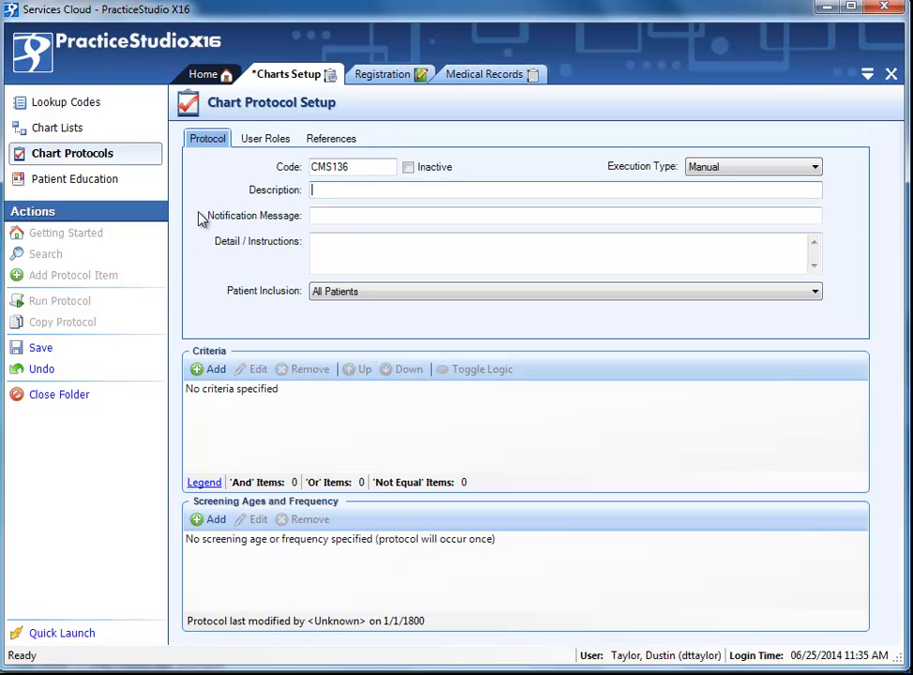
pyautogui.write('Tobacco cessation advice')
pyautogui.press('Tab')
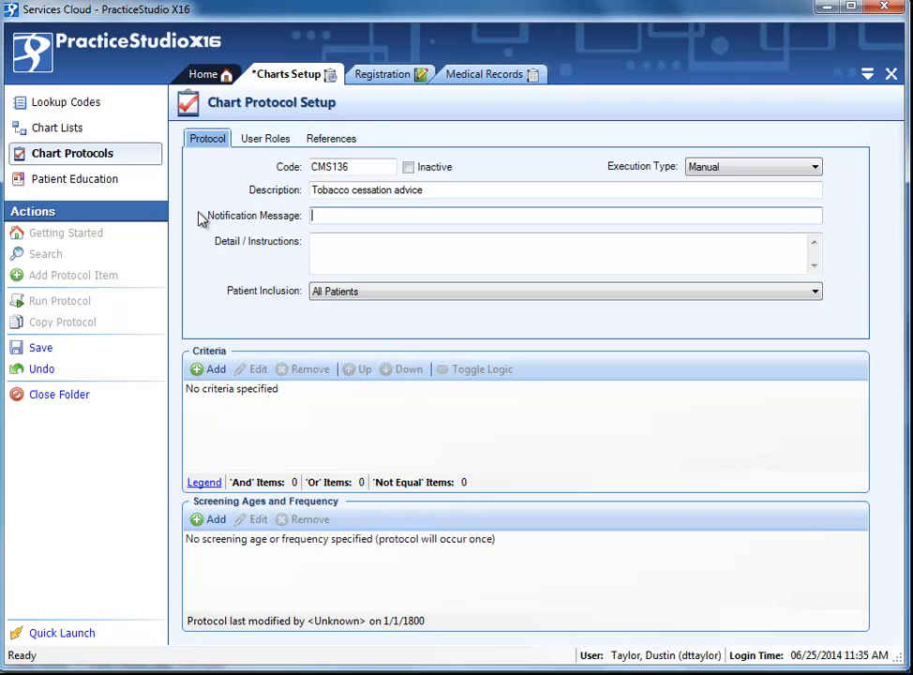
# Set the notification message to Provide tobacco cessation education.
pyautogui.write('Provide tobacco cessation education')
pyautogui.press('Tab')
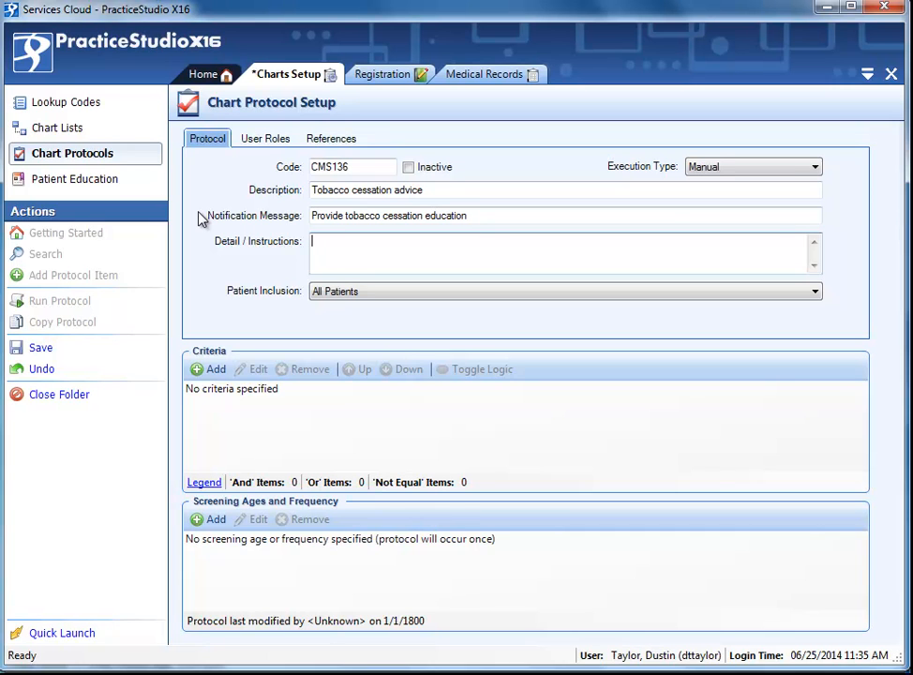
# Enter the instructions 'Provide patient with tobacco cessation advice / education and document appropriately within the chart.' and set execution type to Automatic.
pyautogui.write('Provide patient with tobacco c')
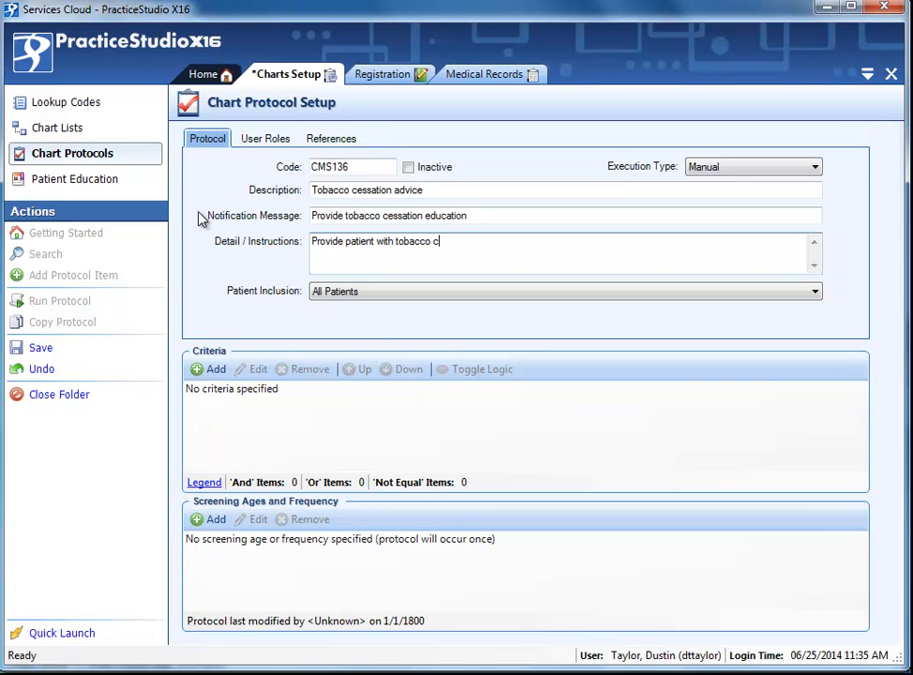
pyautogui.write('essation advice / education and do')
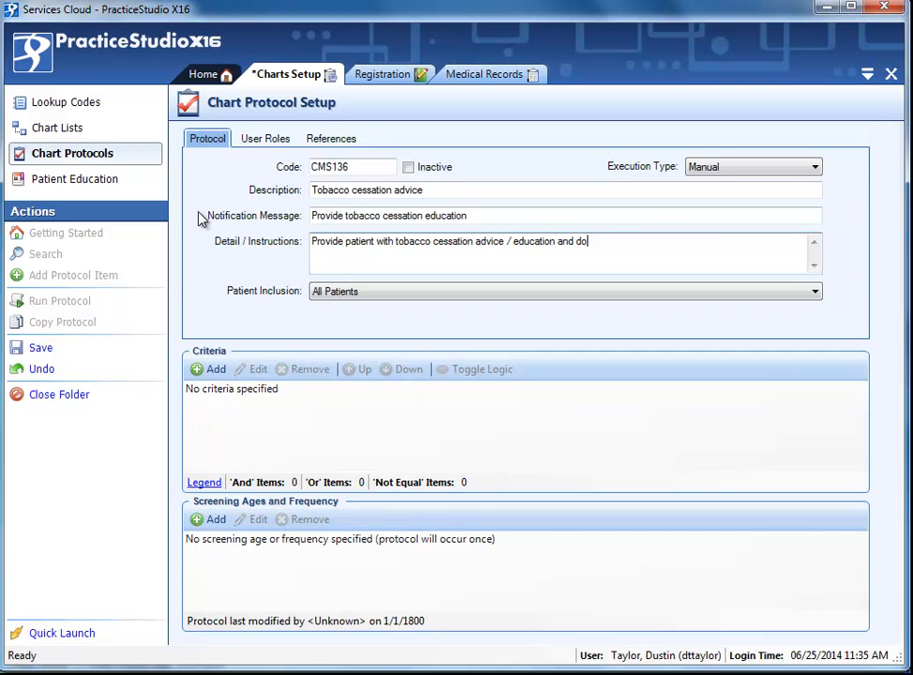
pyautogui.write('cument appropriatel')
pyautogui.write('yh w')
pyautogui.press('BackSpace')
pyautogui.press('BackSpace')
pyautogui.press('BackSpace')
pyautogui.write('wit')
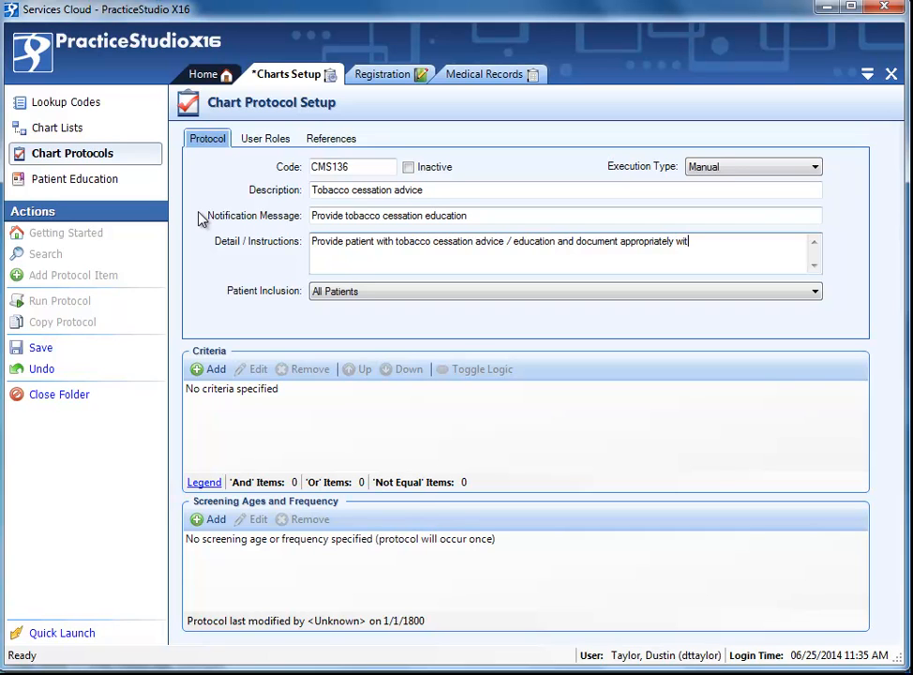
pyautogui.write('hin the chart.')
pyautogui.click(713, 168)
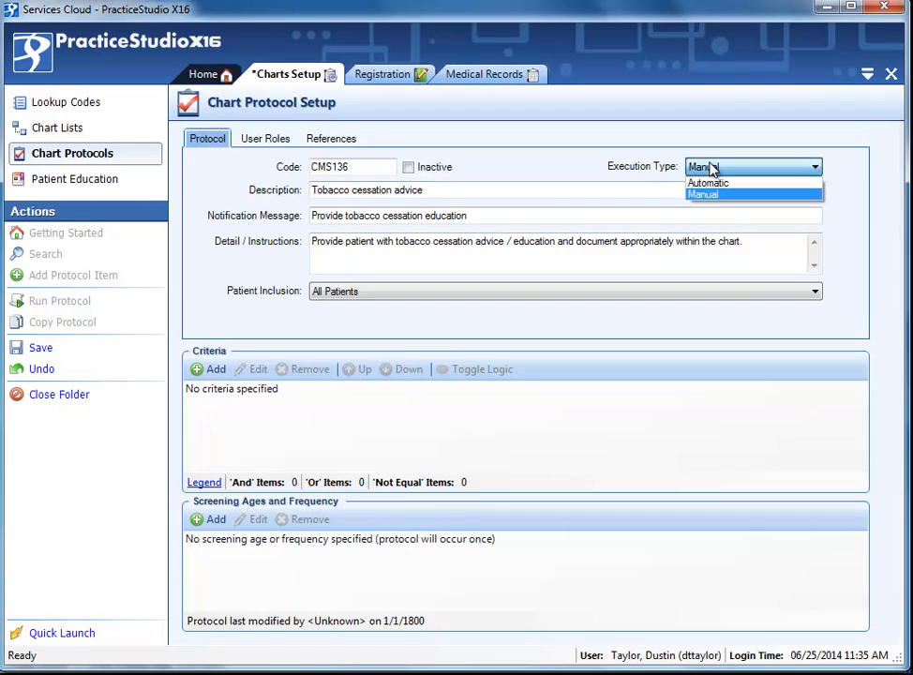
pyautogui.click(719, 182)
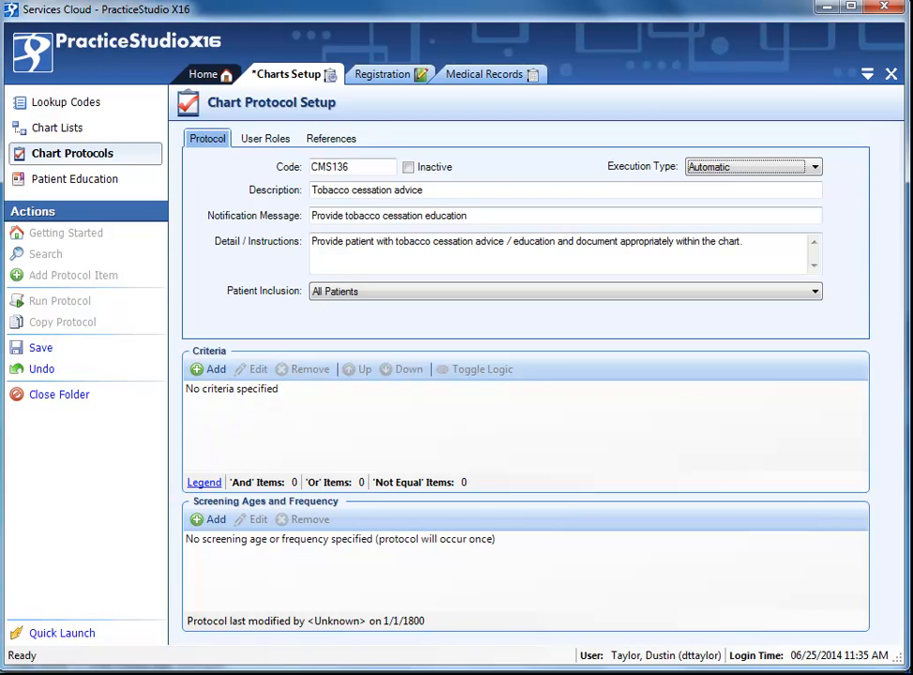
# Switch to the CMS138 documentation in the browser and review its description and population criteria.
pyautogui.moveTo(204, 673)
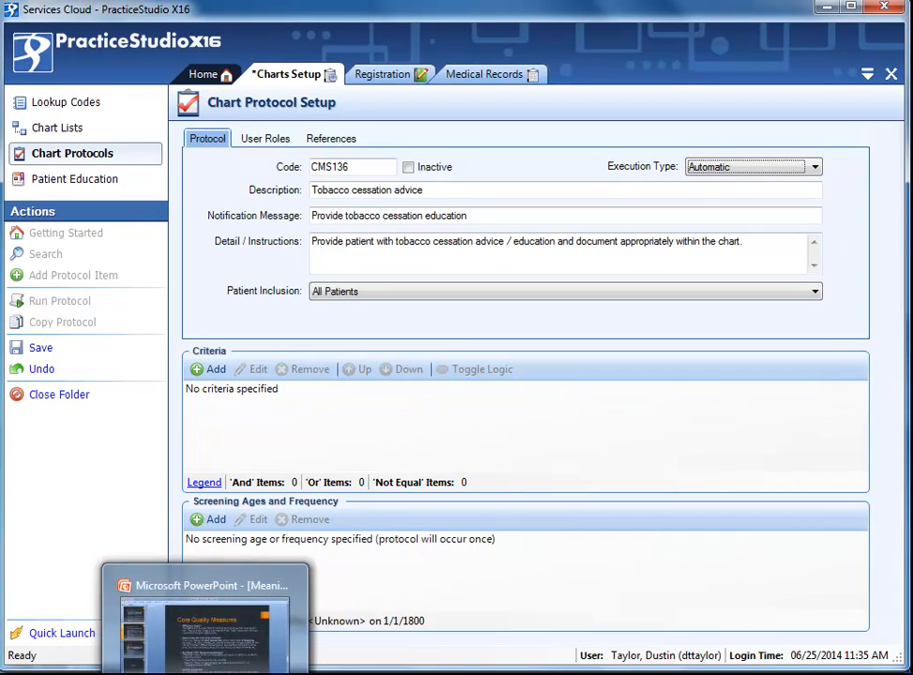
pyautogui.moveTo(2, 674)
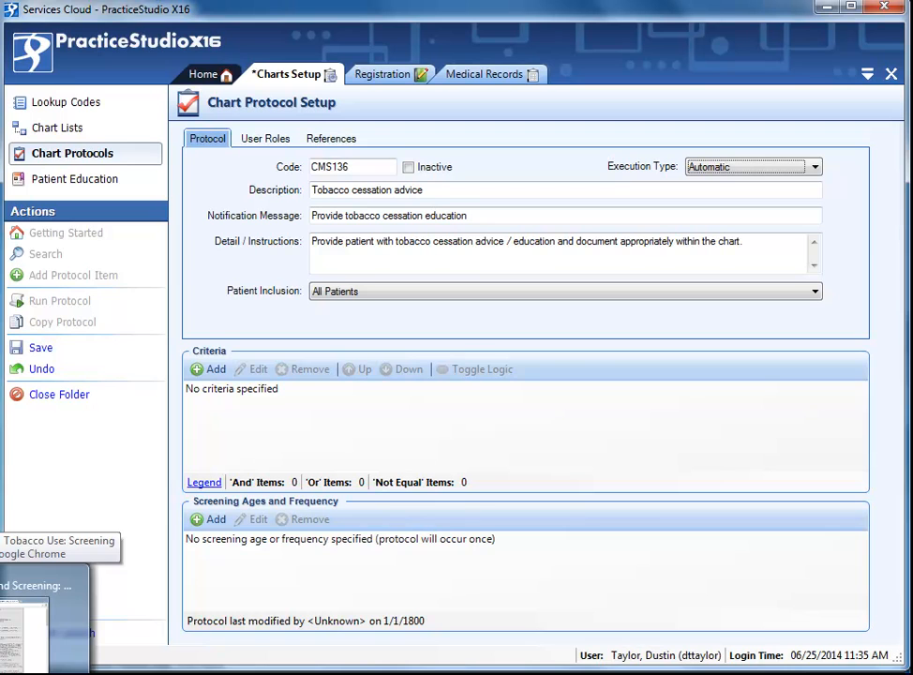
pyautogui.click(56, 629)
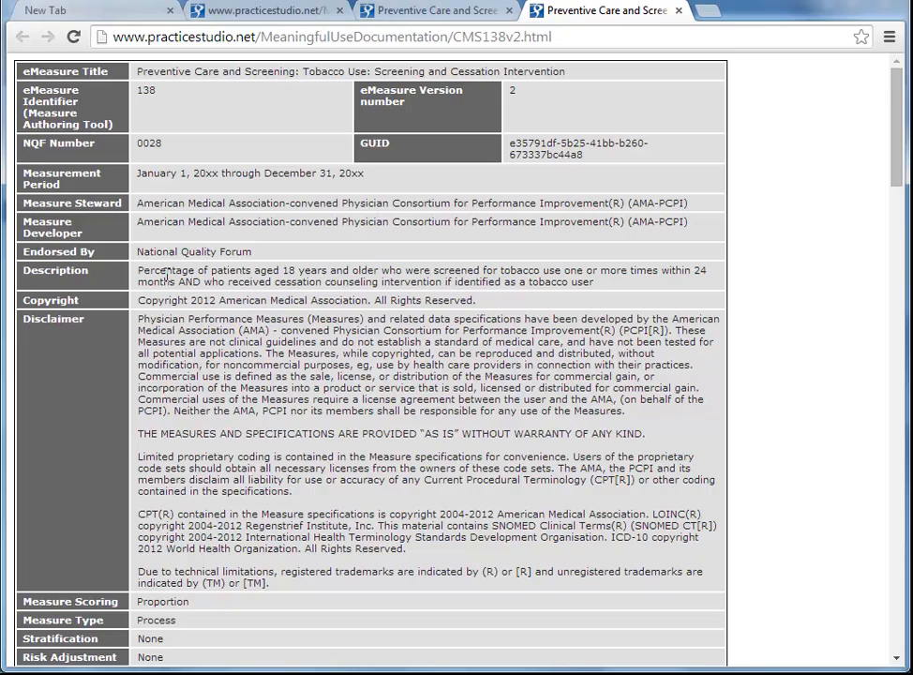
pyautogui.scroll(-10, 164, 276)
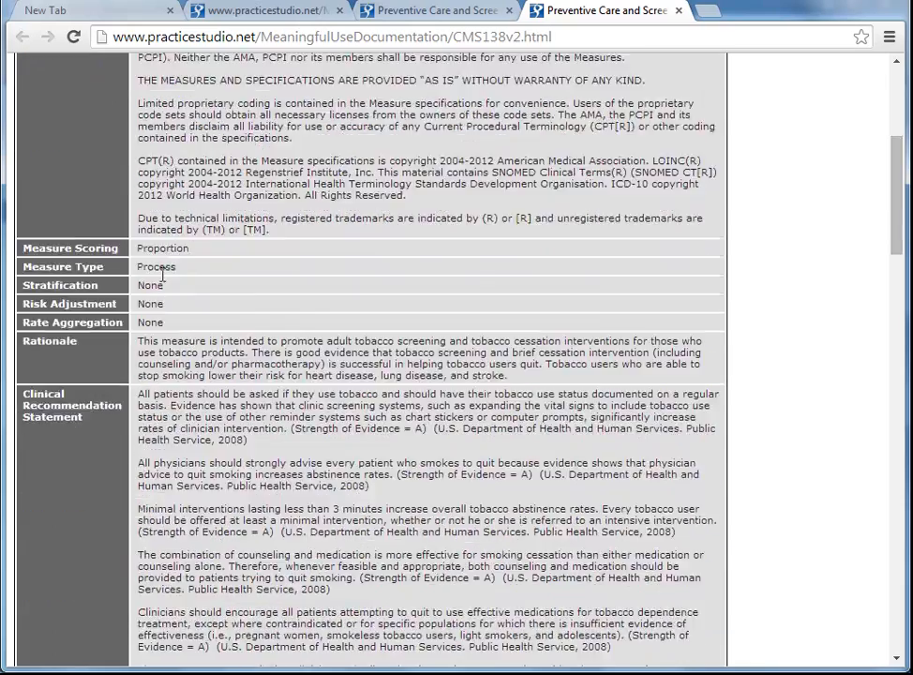
pyautogui.scroll(-7, 157, 278)
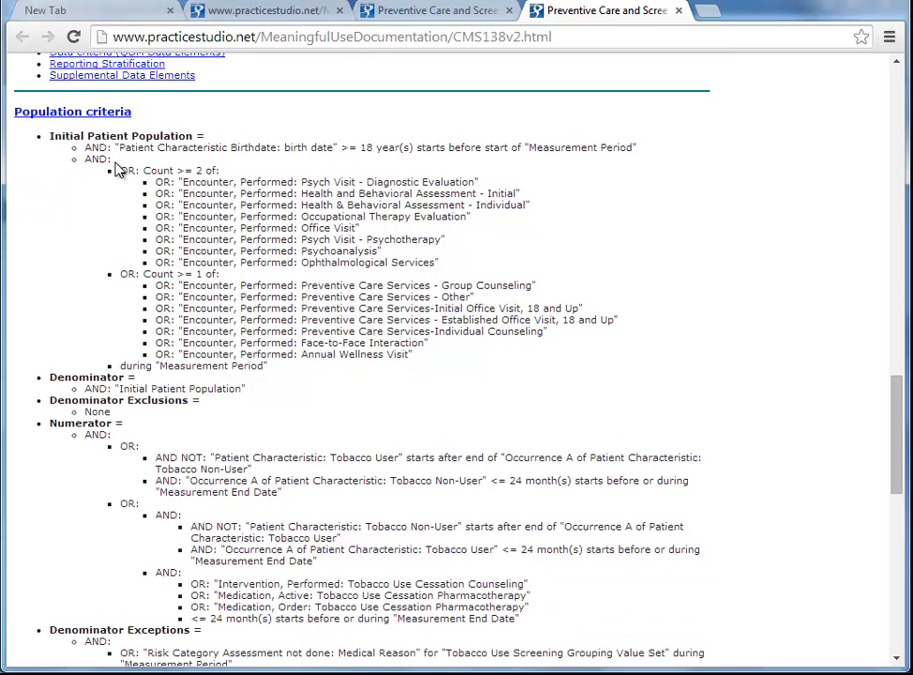
pyautogui.scroll(-1, 147, 238)
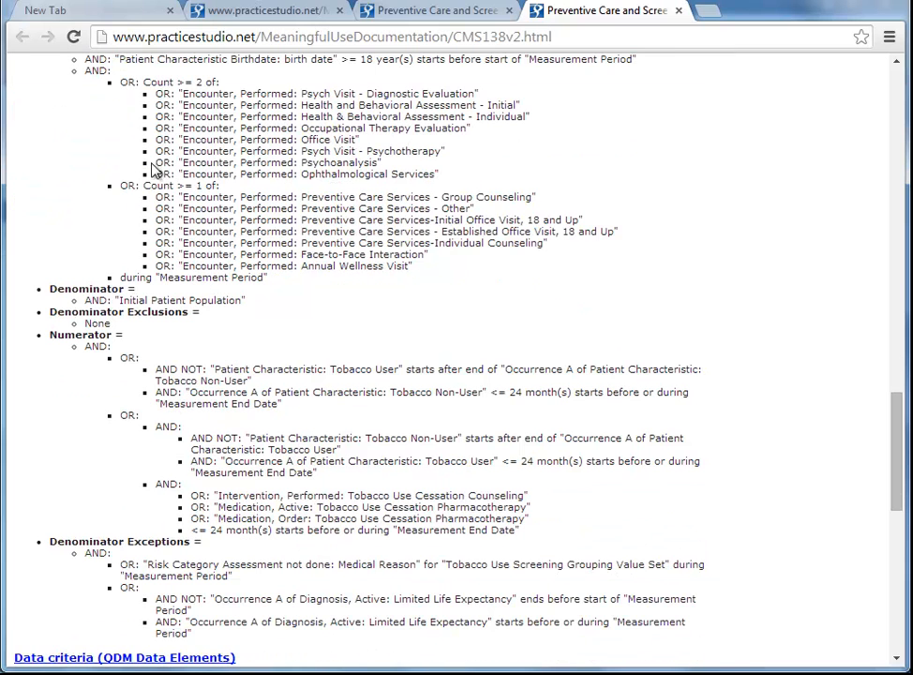
pyautogui.scroll(15, 272, 196)
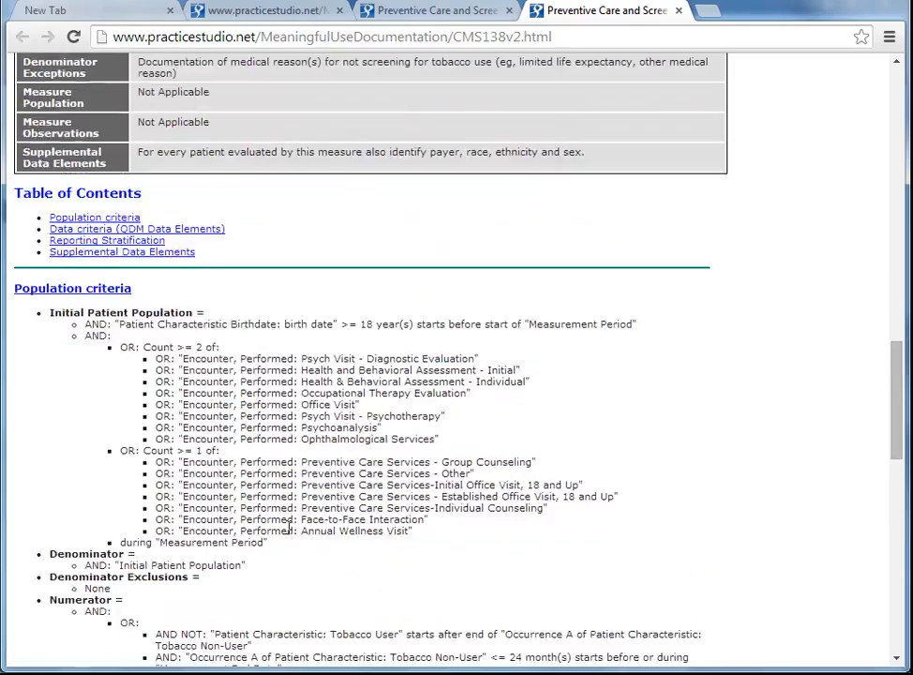
pyautogui.scroll(7, 272, 196)
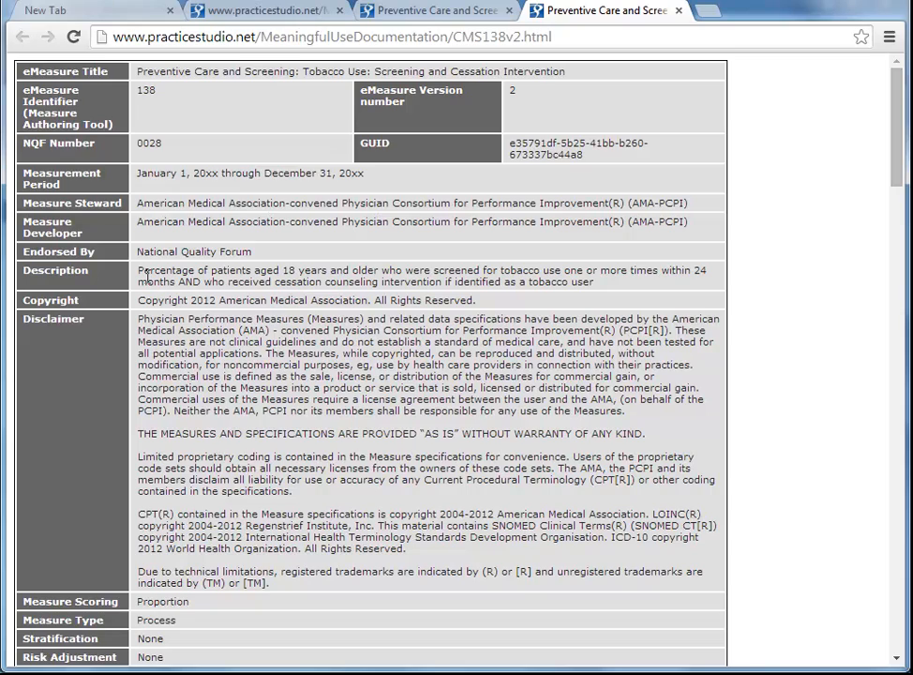
# Highlight the encounter lists, numerator conditions and tobacco user characteristic in the population criteria.
pyautogui.scroll(-18, 147, 276)
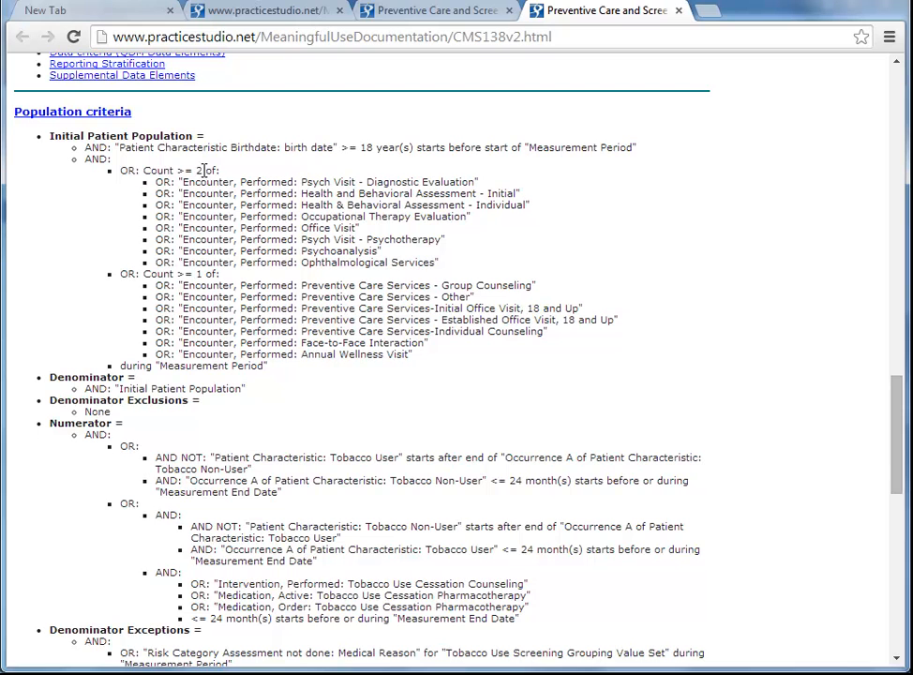
pyautogui.moveTo(176, 183); pyautogui.dragTo(266, 251)
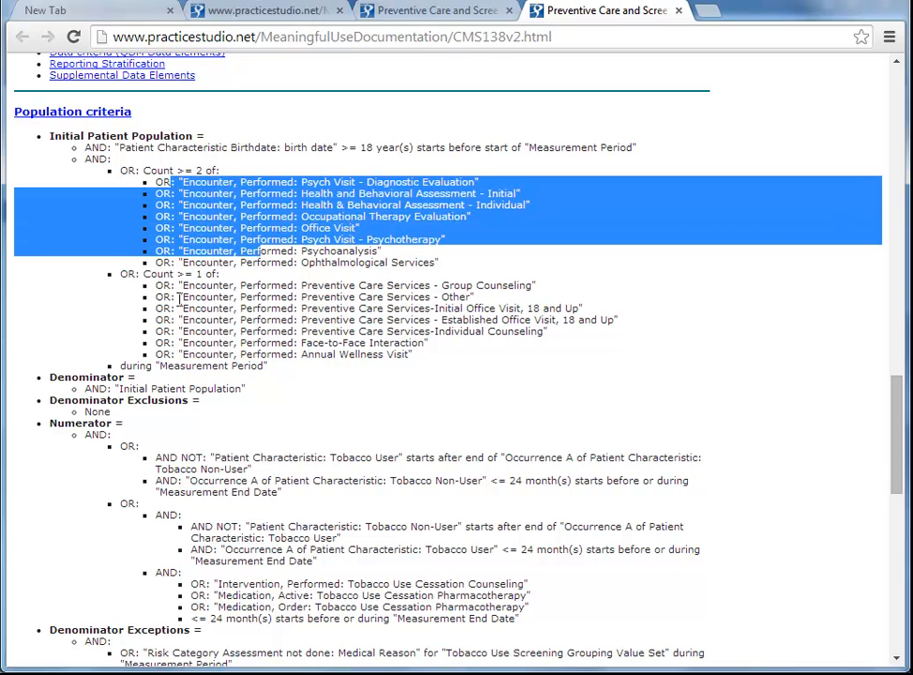
pyautogui.moveTo(175, 286); pyautogui.dragTo(243, 351)
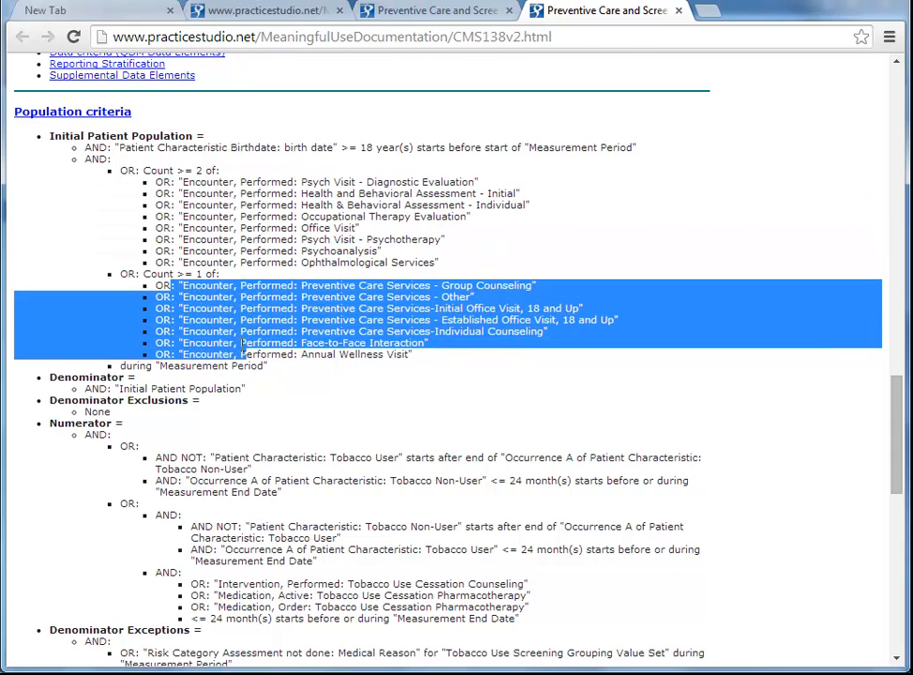
pyautogui.scroll(-2, 223, 349)
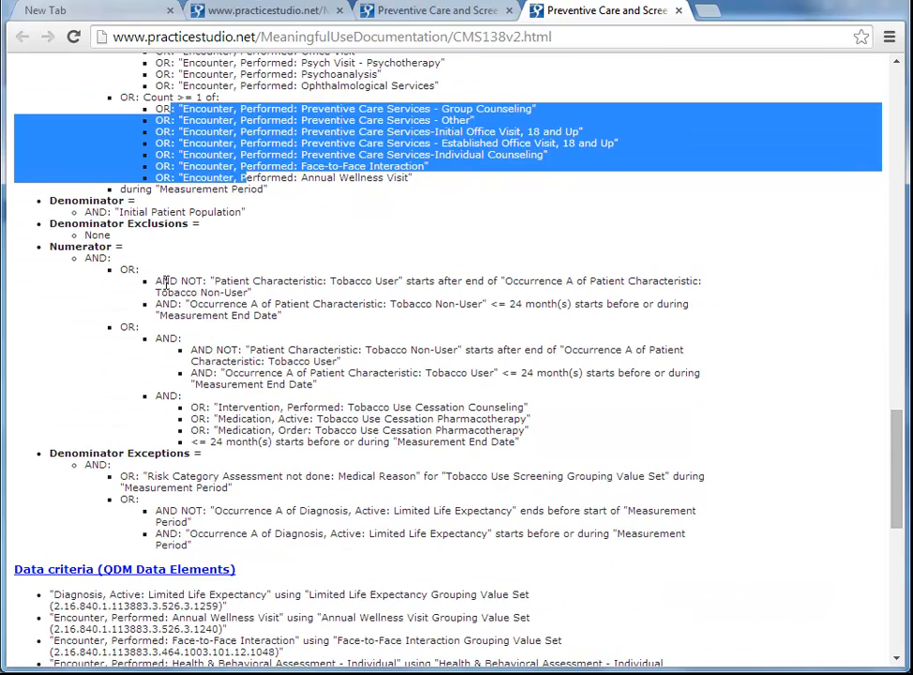
pyautogui.moveTo(163, 281); pyautogui.dragTo(263, 294)
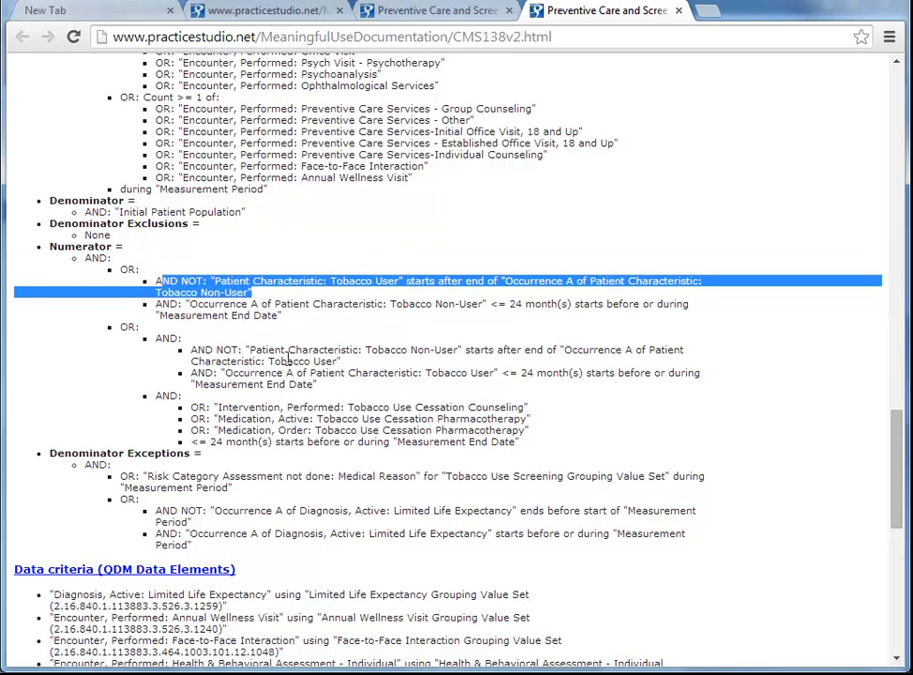
pyautogui.moveTo(373, 399); pyautogui.dragTo(506, 441)
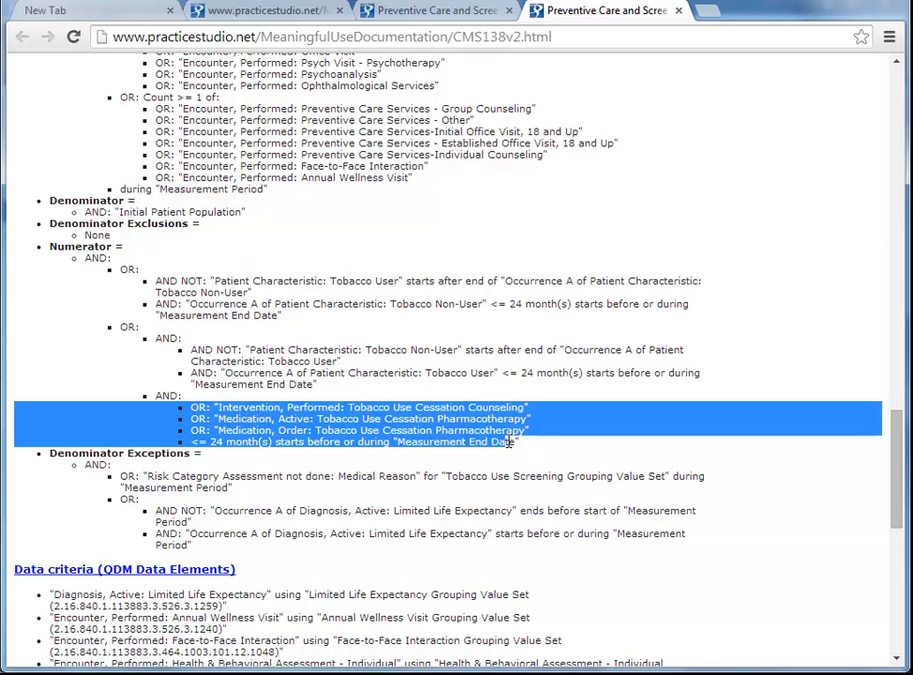
pyautogui.scroll(2, 542, 416)
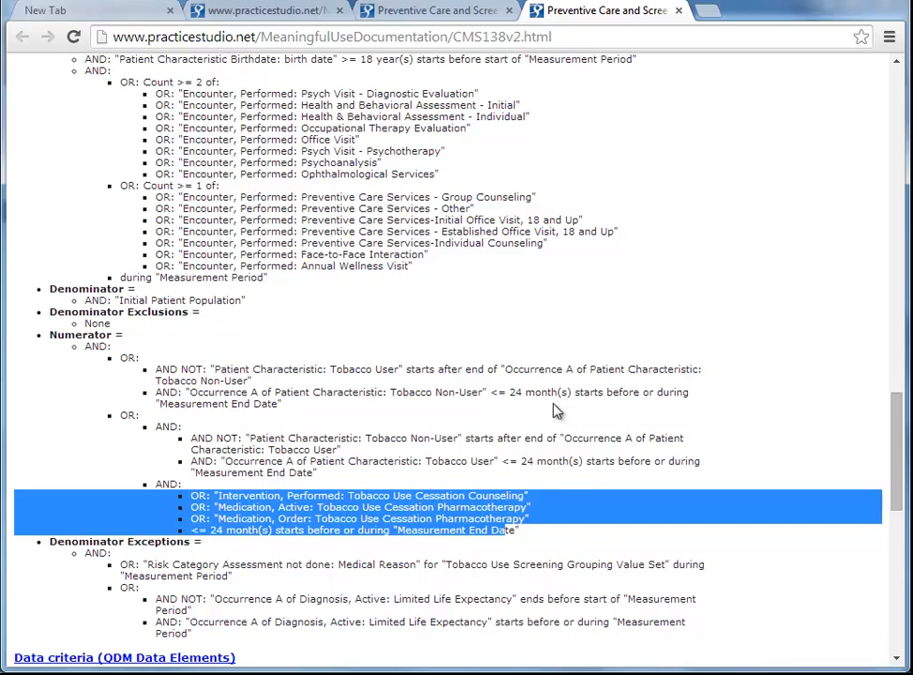
pyautogui.scroll(-5, 555, 409)
pyautogui.scroll(4, 554, 409)
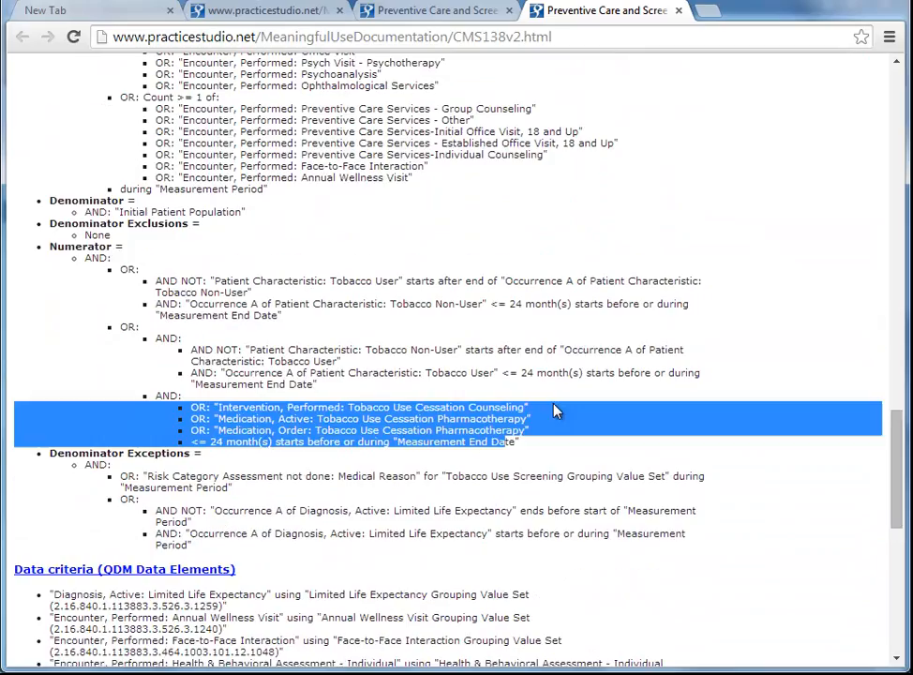
pyautogui.moveTo(184, 174); pyautogui.dragTo(411, 177)
pyautogui.moveTo(312, 372); pyautogui.dragTo(492, 373)
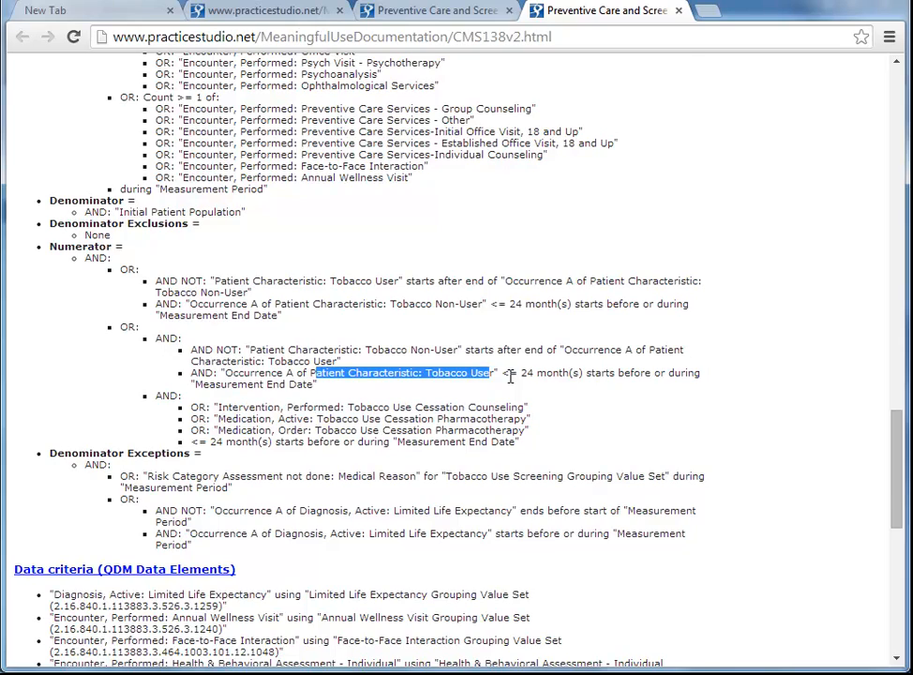
# Locate the Tobacco User entry and its grouping value set in the CMS138 data criteria list.
pyautogui.scroll(-5, 510, 377)
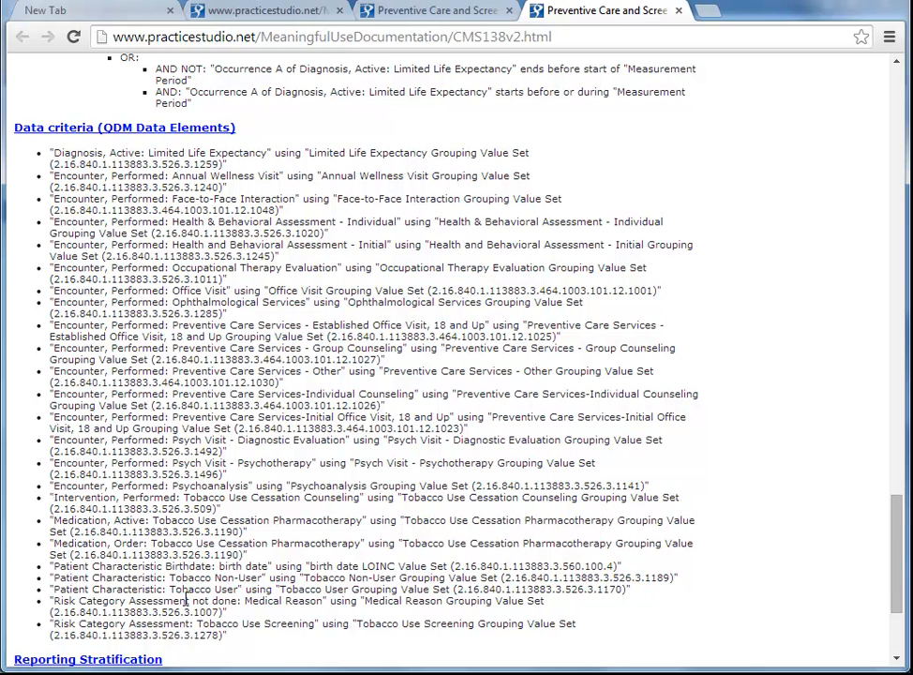
pyautogui.moveTo(49, 589); pyautogui.dragTo(634, 586)
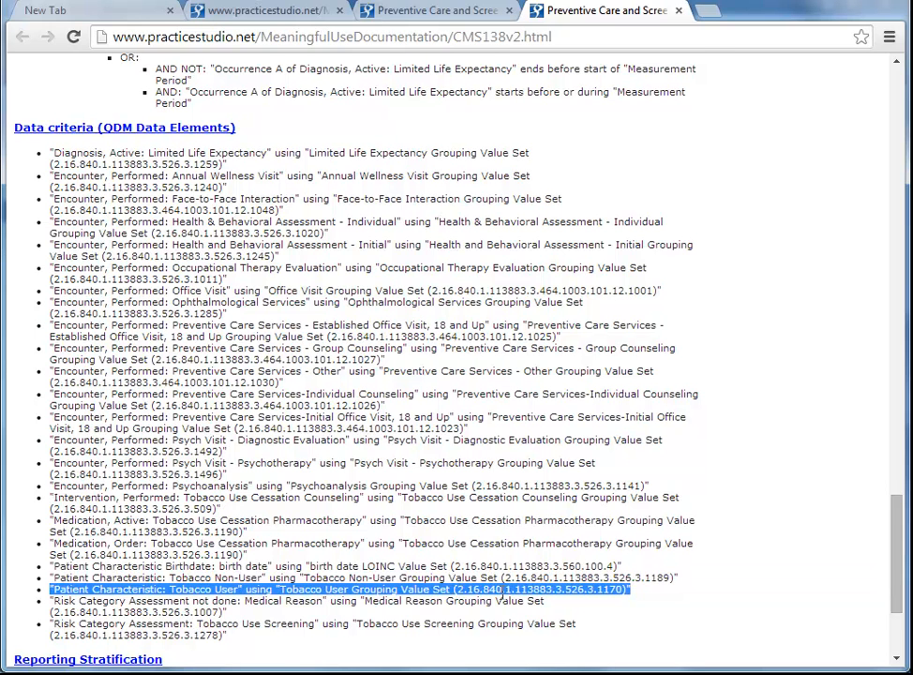
pyautogui.click(459, 588)
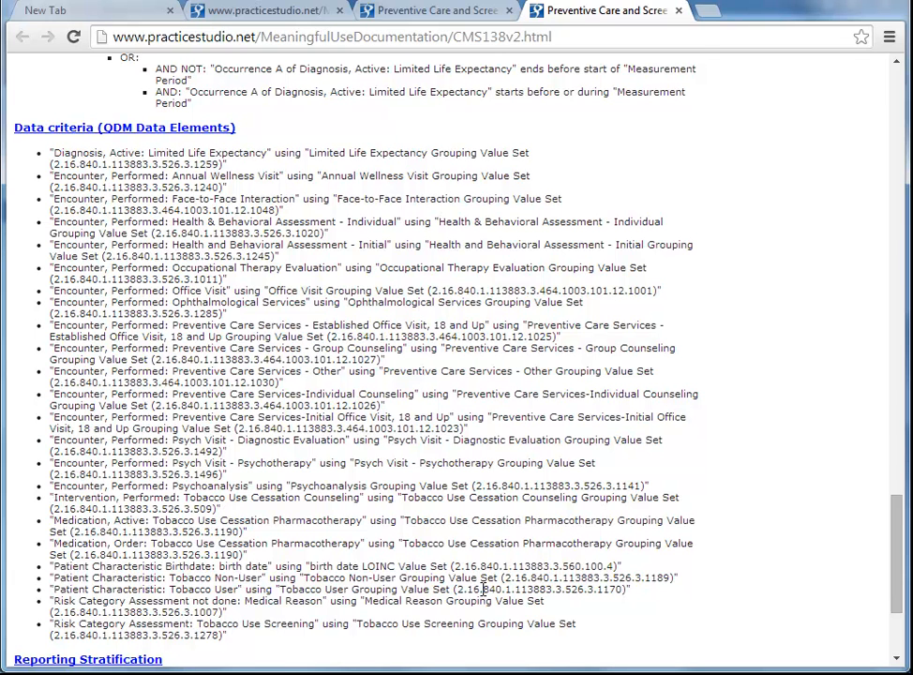
pyautogui.doubleClick(438, 587)
pyautogui.moveTo(437, 579); pyautogui.dragTo(408, 589)
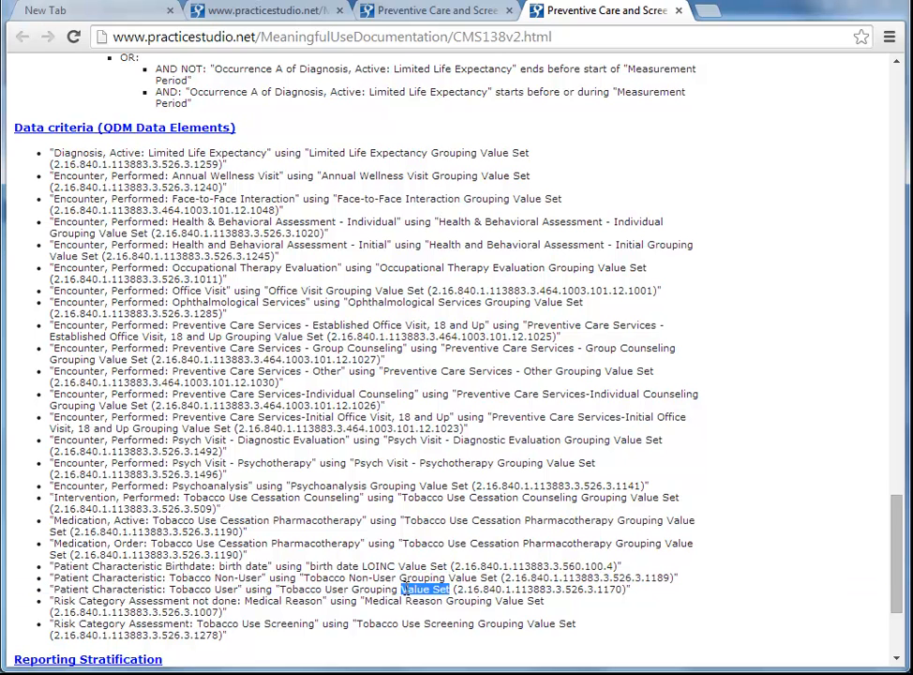
# Switch to Notepad and copy the list of Tobacco User SNOMED codes.
pyautogui.click(315, 673)
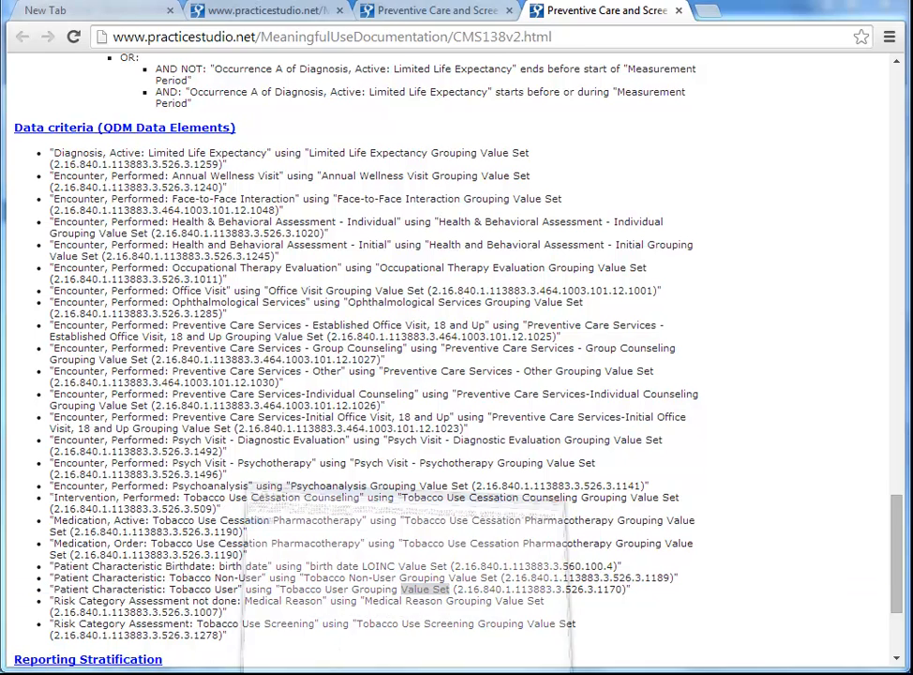
pyautogui.moveTo(318, 110); pyautogui.dragTo(12, 81)
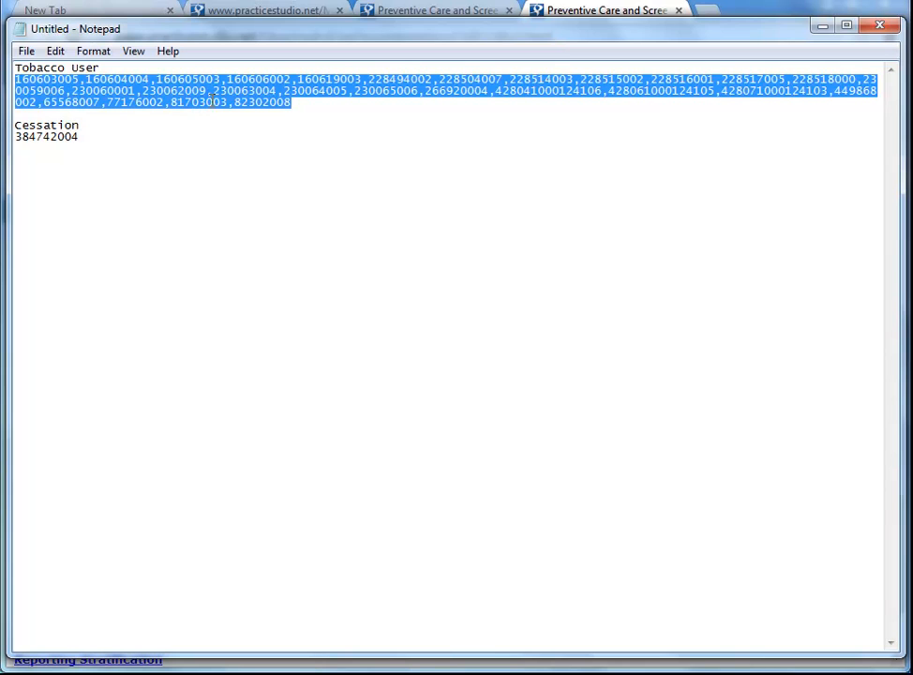
pyautogui.rightClick(181, 94)
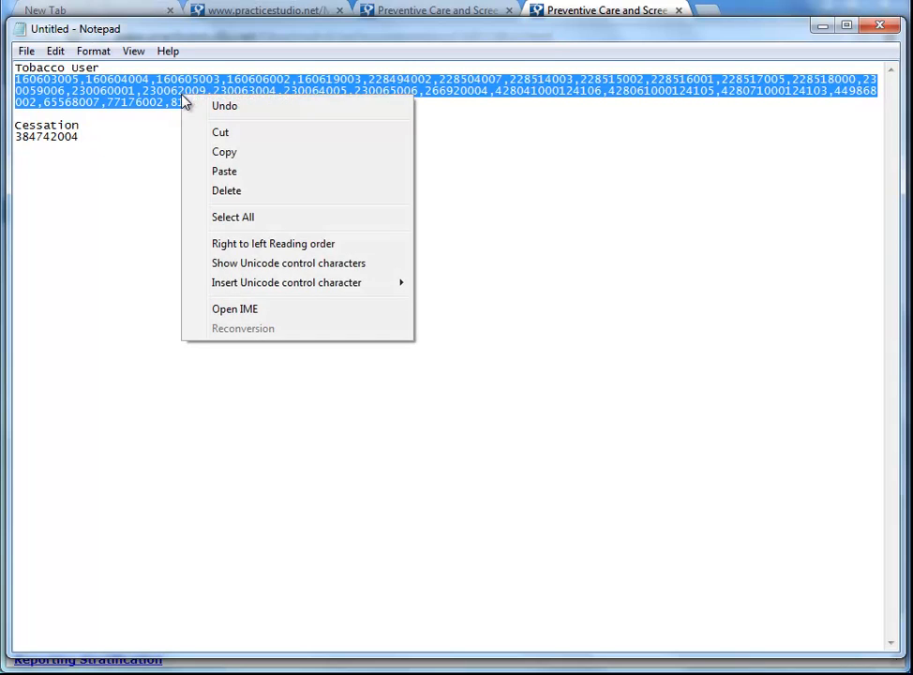
pyautogui.click(214, 151)
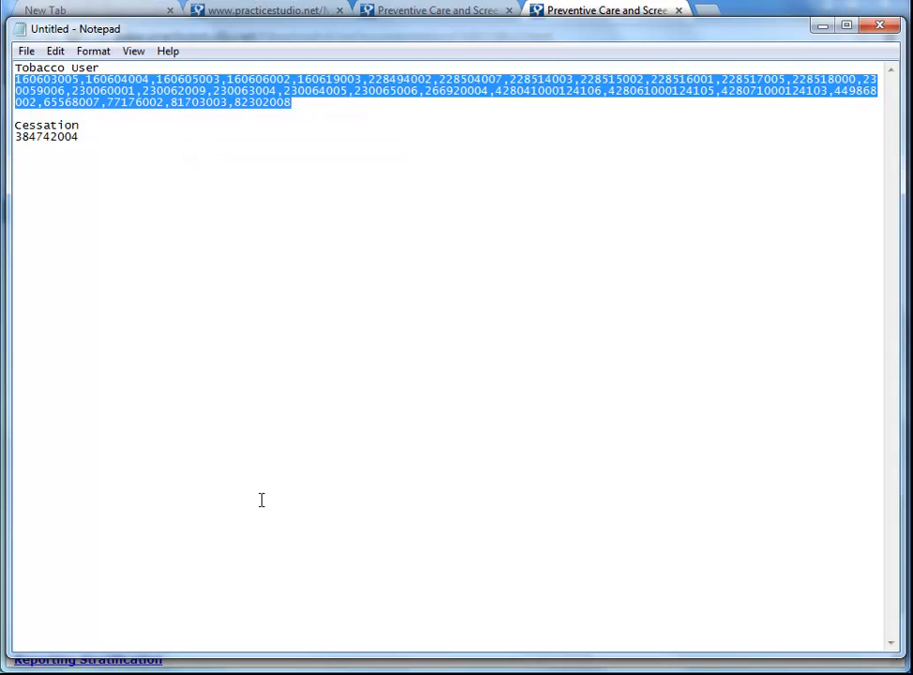
# Add a protocol criterion of type Snomed Code with operand In, pasting the copied tobacco user codes as multiple values.
pyautogui.click(192, 668)
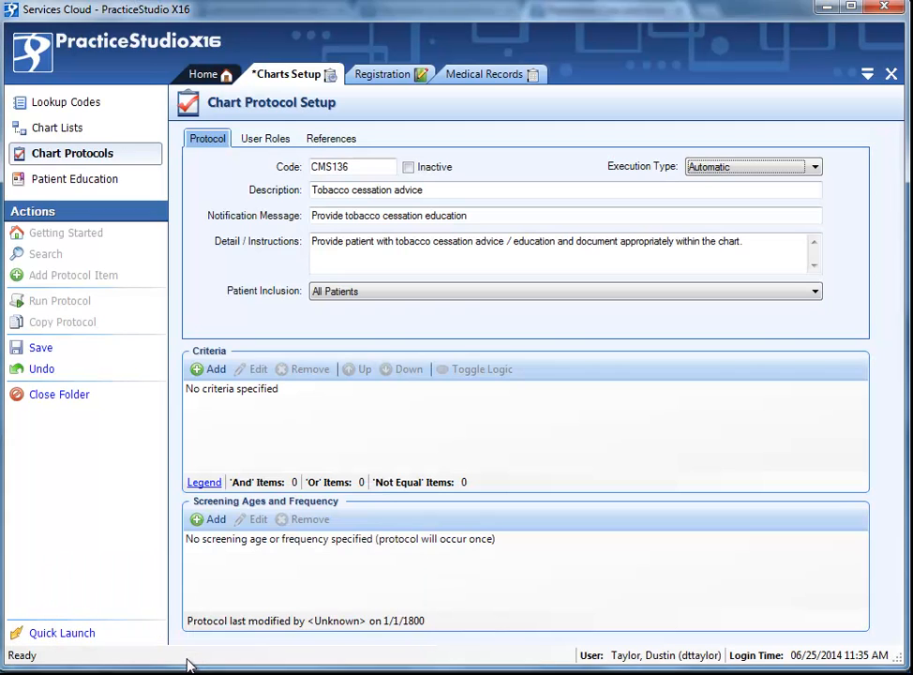
pyautogui.click(205, 373)
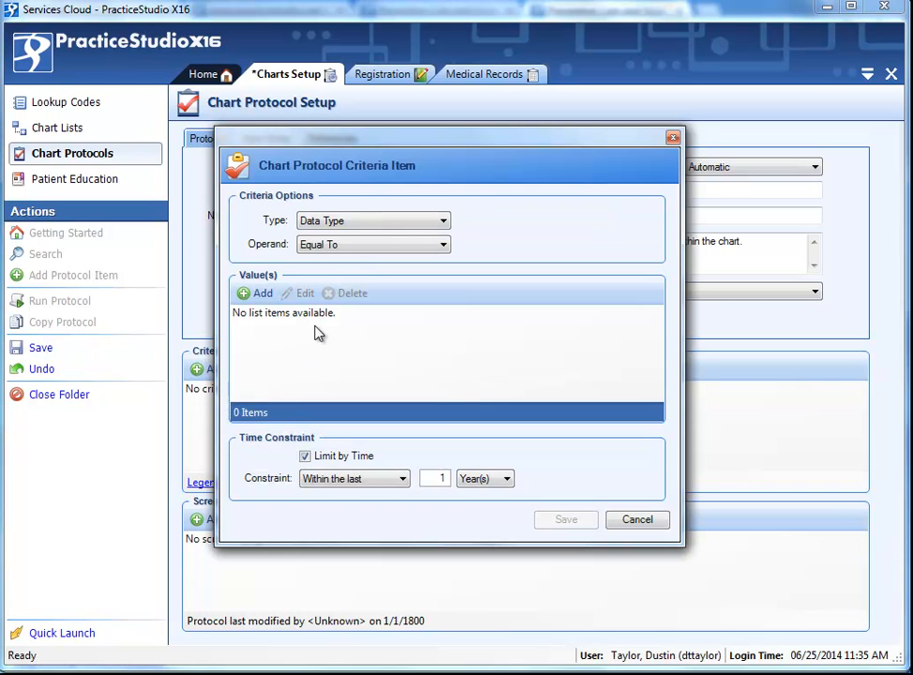
pyautogui.click(357, 222)
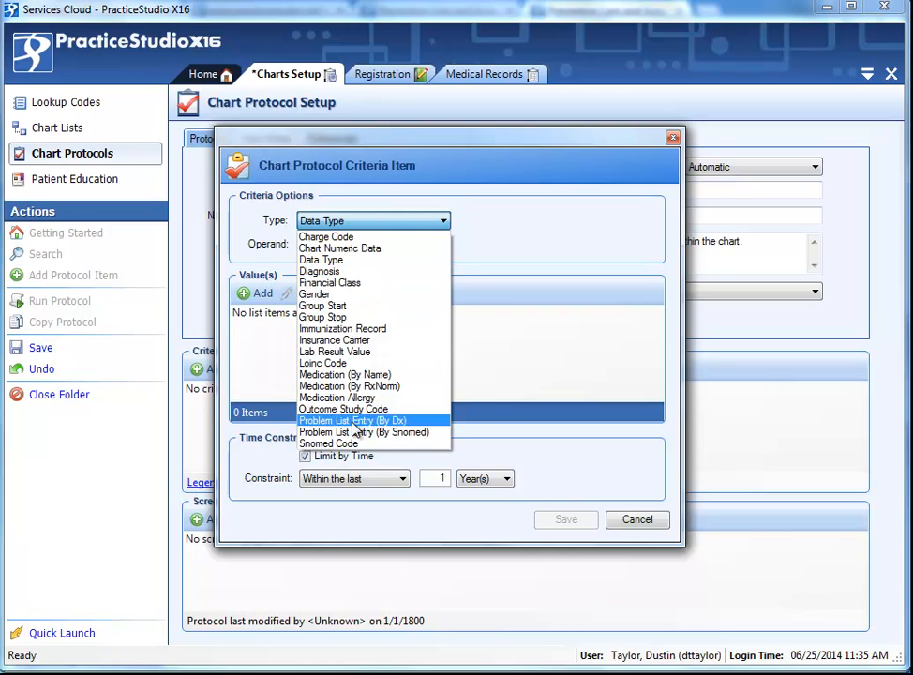
pyautogui.click(342, 444)
pyautogui.click(340, 247)
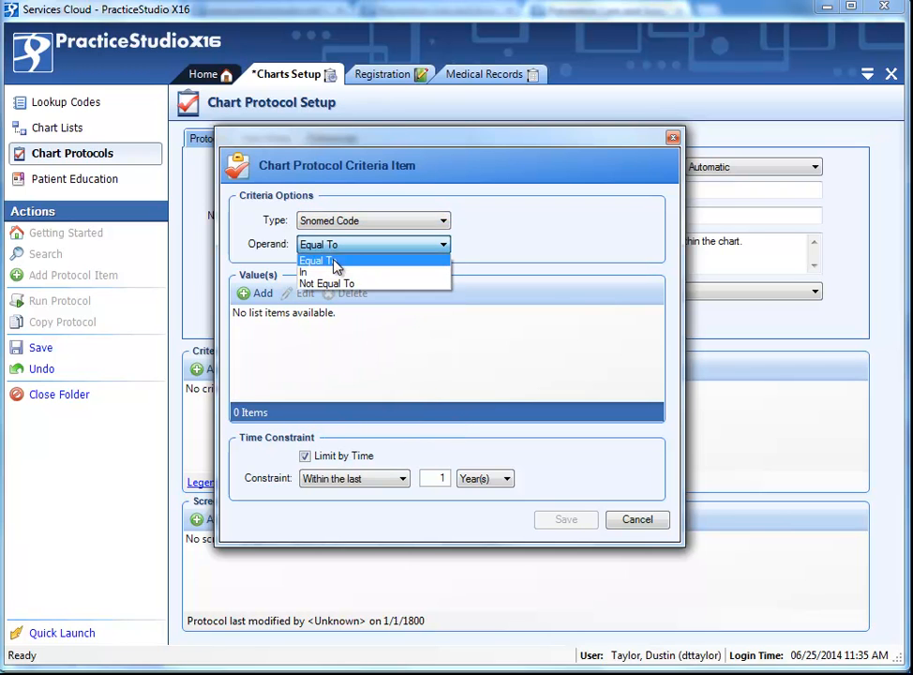
pyautogui.click(356, 268)
pyautogui.click(292, 294)
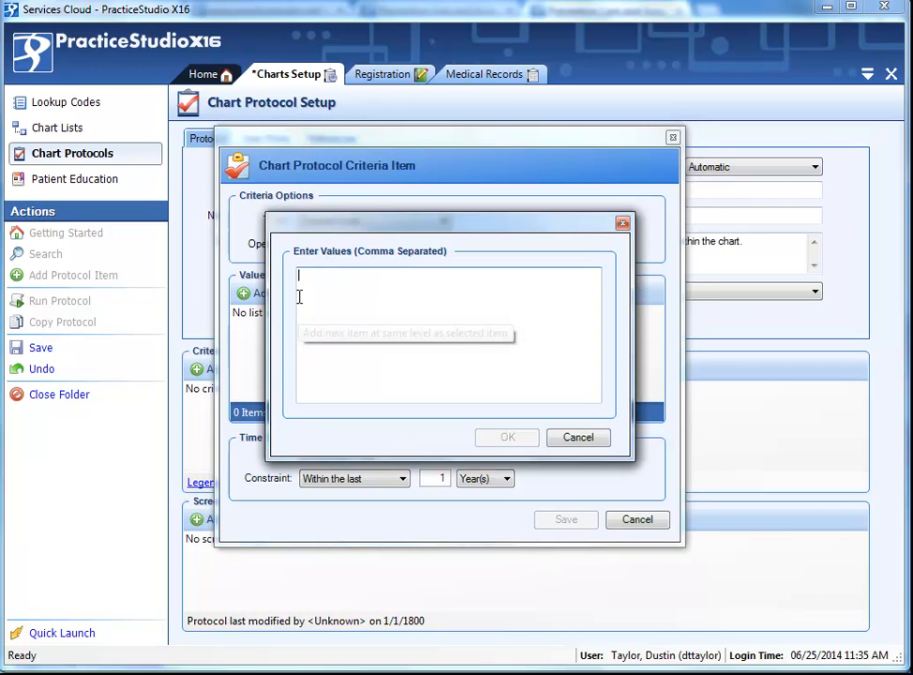
pyautogui.rightClick(316, 286)
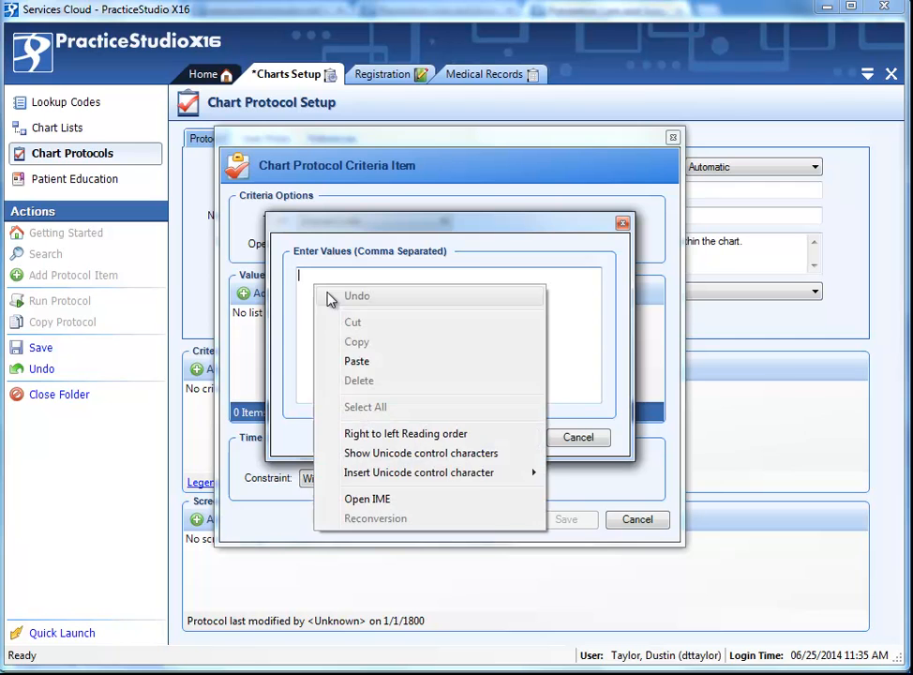
pyautogui.click(357, 361)
pyautogui.click(500, 436)
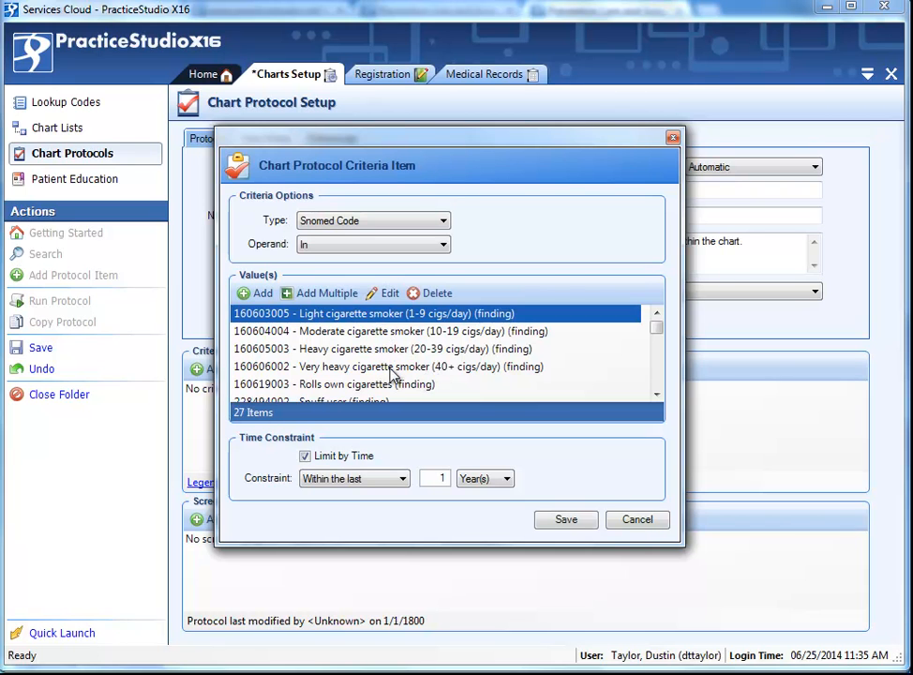
# Review the pasted tobacco user codes in the values list and save the criterion.
pyautogui.click(424, 366)
pyautogui.scroll(-2, 423, 367)
pyautogui.scroll(-4, 424, 368)
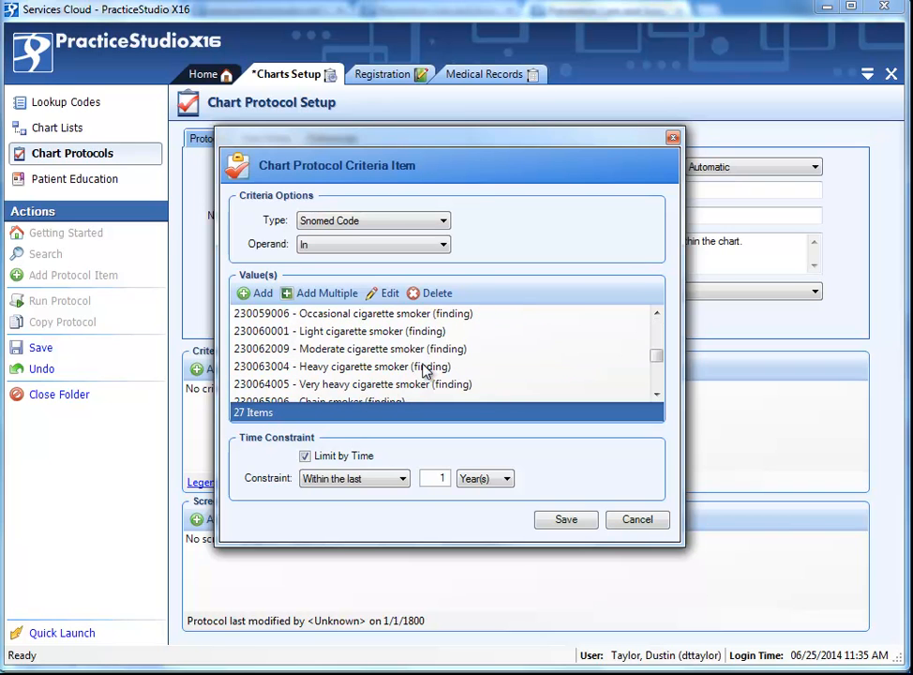
pyautogui.click(403, 319)
pyautogui.click(398, 348)
pyautogui.click(403, 384)
pyautogui.scroll(-2, 398, 375)
pyautogui.click(382, 365)
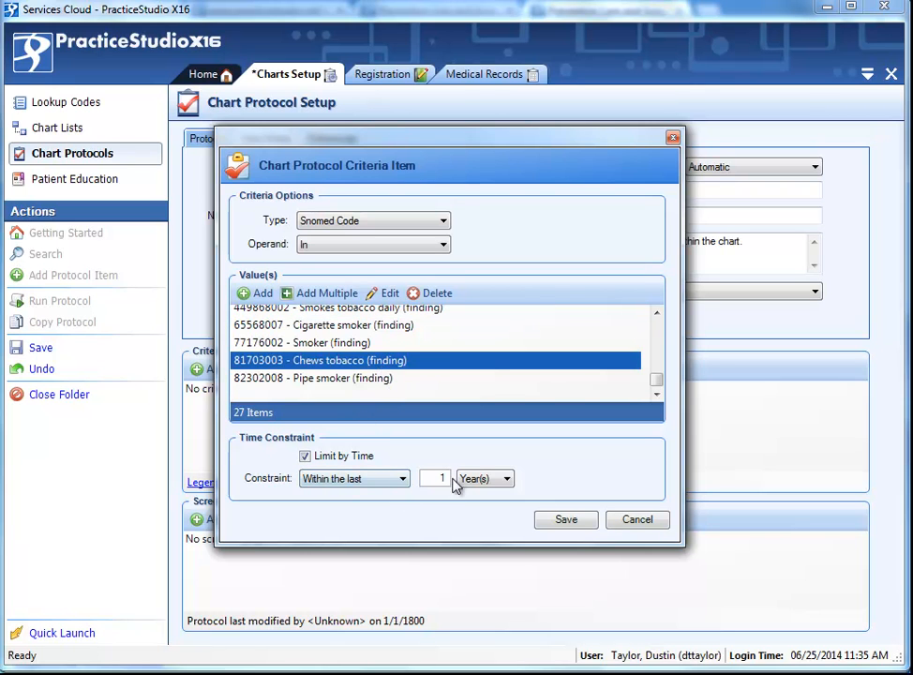
pyautogui.click(563, 525)
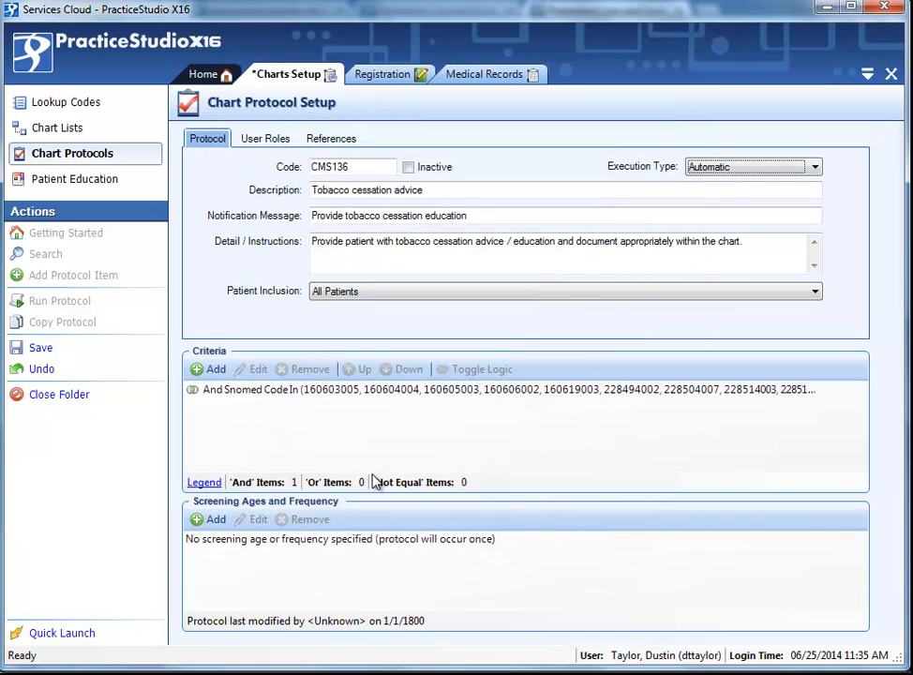
# Start a new Snomed Code criterion and copy the cessation code 384742004 from the Notepad file.
pyautogui.click(212, 371)
pyautogui.click(373, 221)
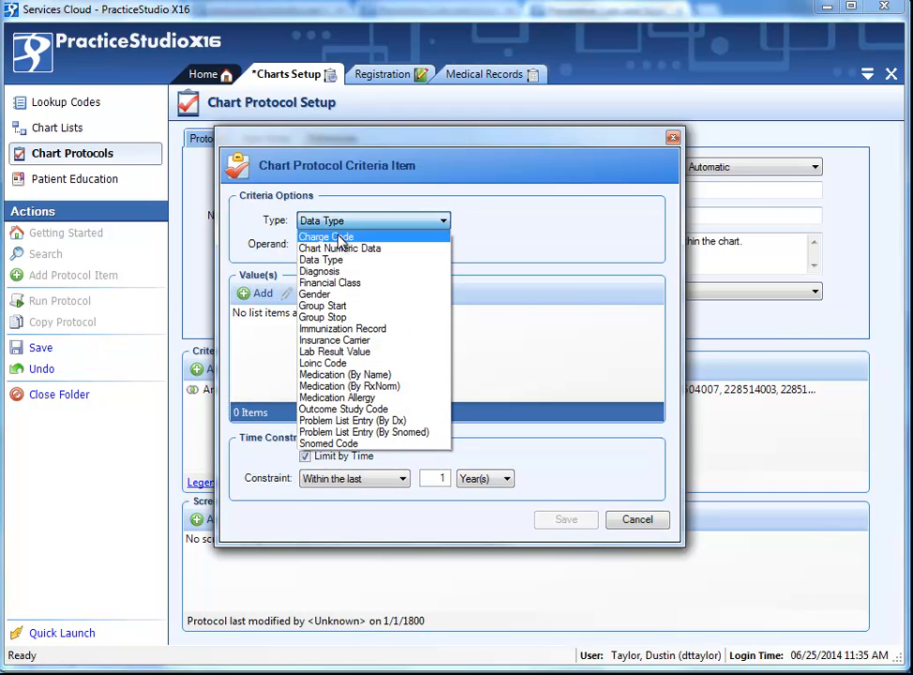
pyautogui.click(342, 437)
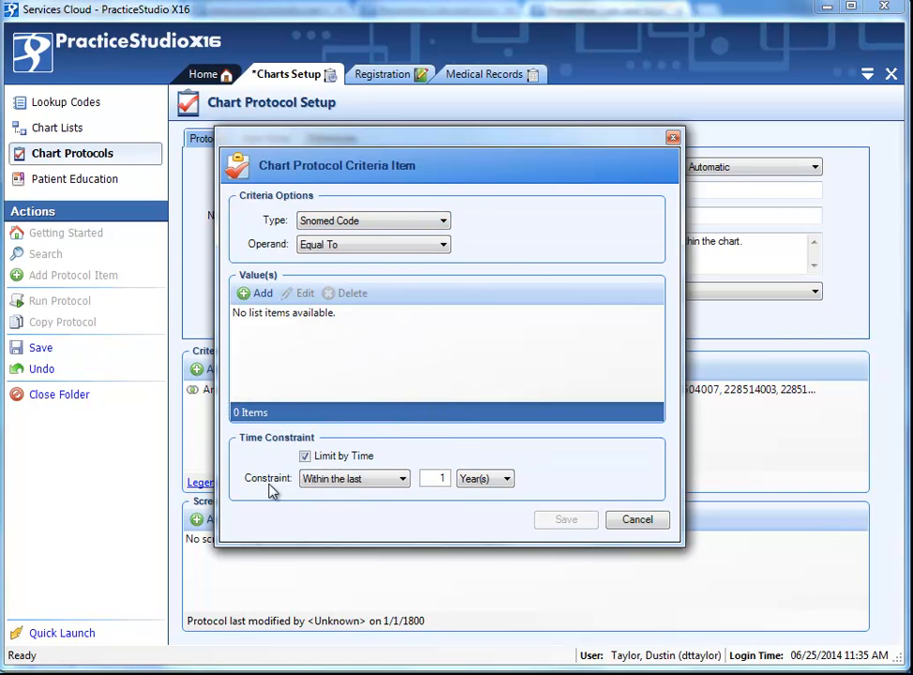
pyautogui.click(357, 673)
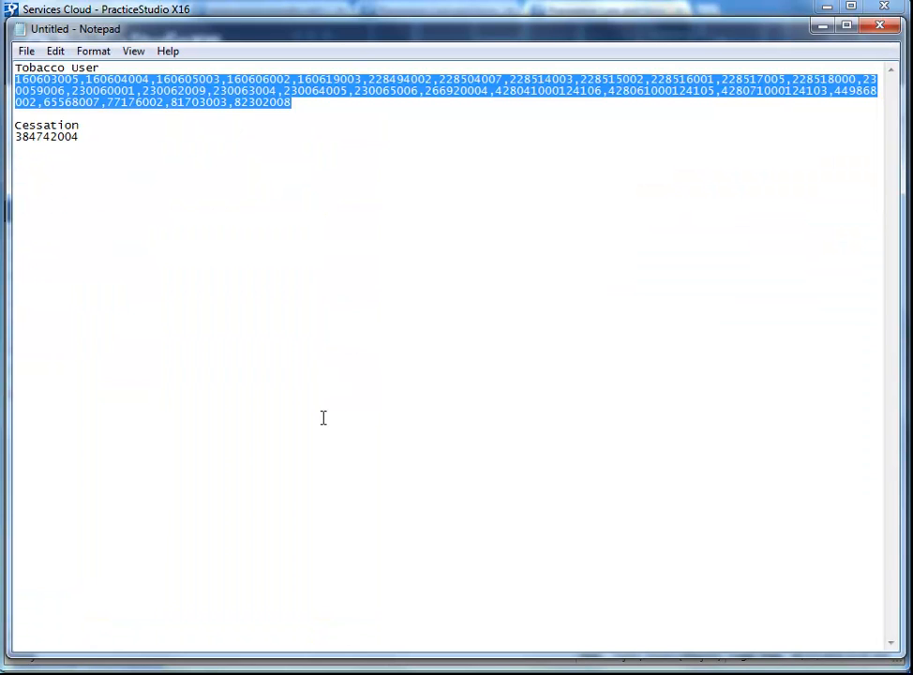
pyautogui.doubleClick(37, 137)
pyautogui.rightClick(37, 138)
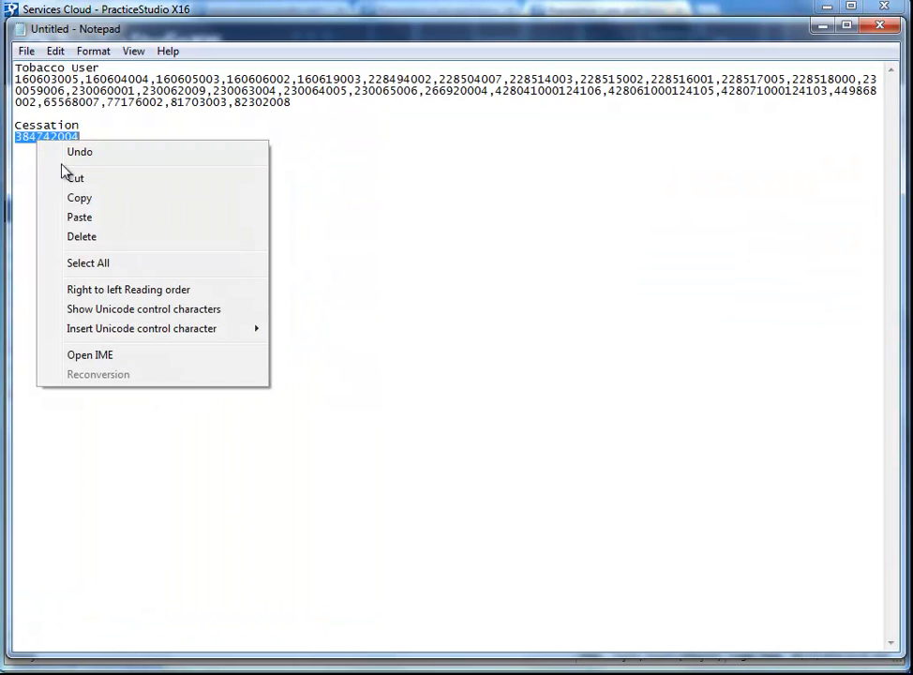
pyautogui.click(85, 199)
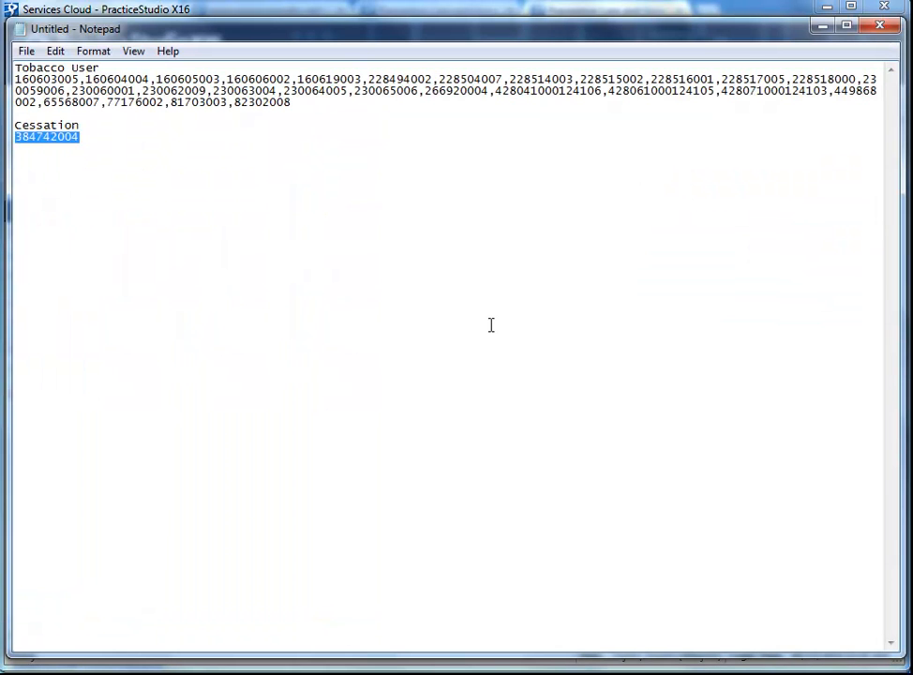
pyautogui.click(823, 27)
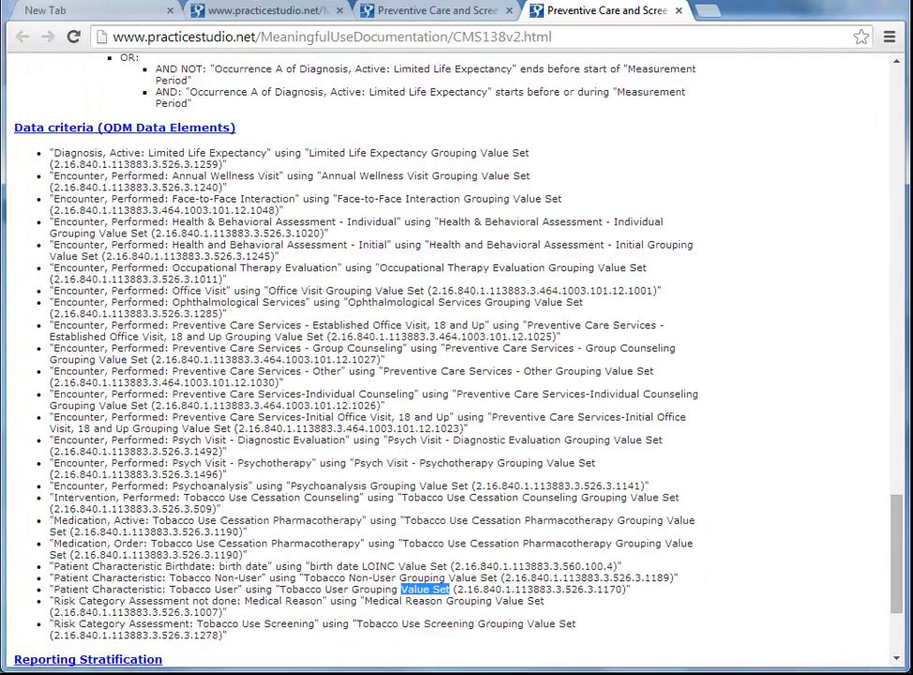
# Set the new criterion's operand to Not Equal To and paste 384742004 as its value.
pyautogui.moveTo(260, 674)
pyautogui.click(229, 643)
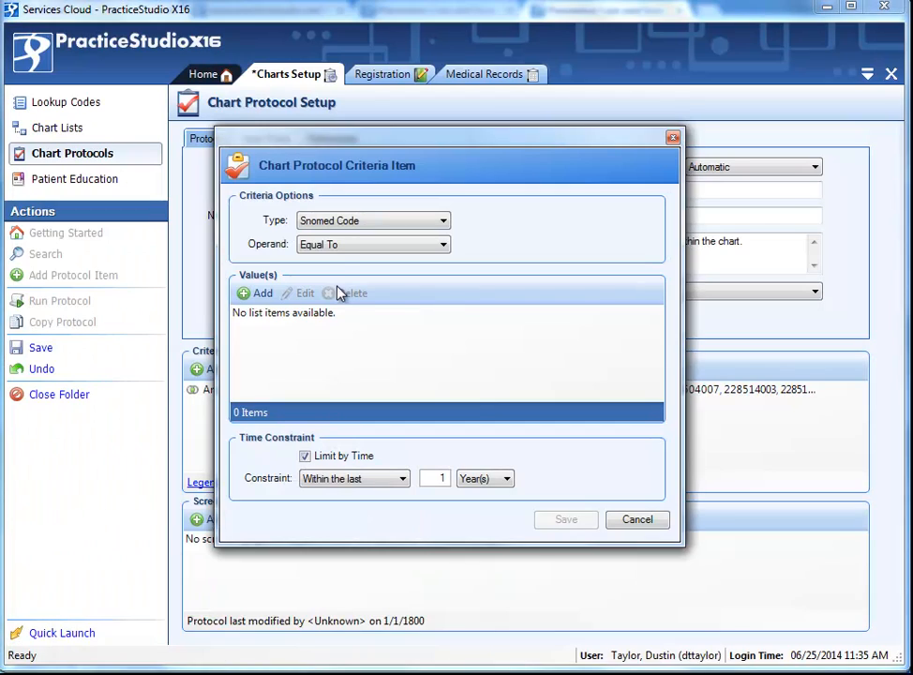
pyautogui.click(310, 244)
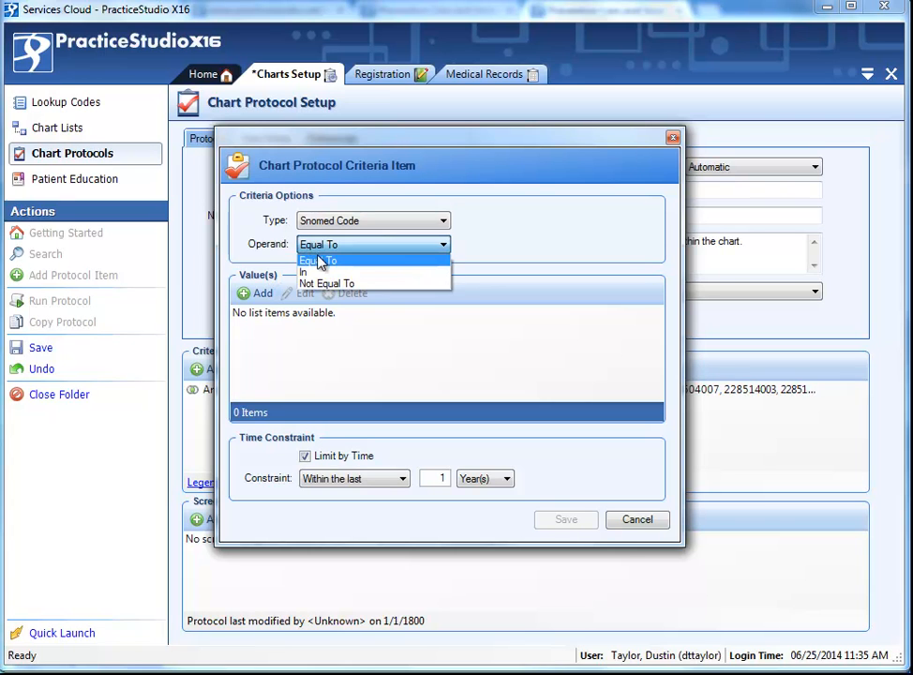
pyautogui.click(321, 283)
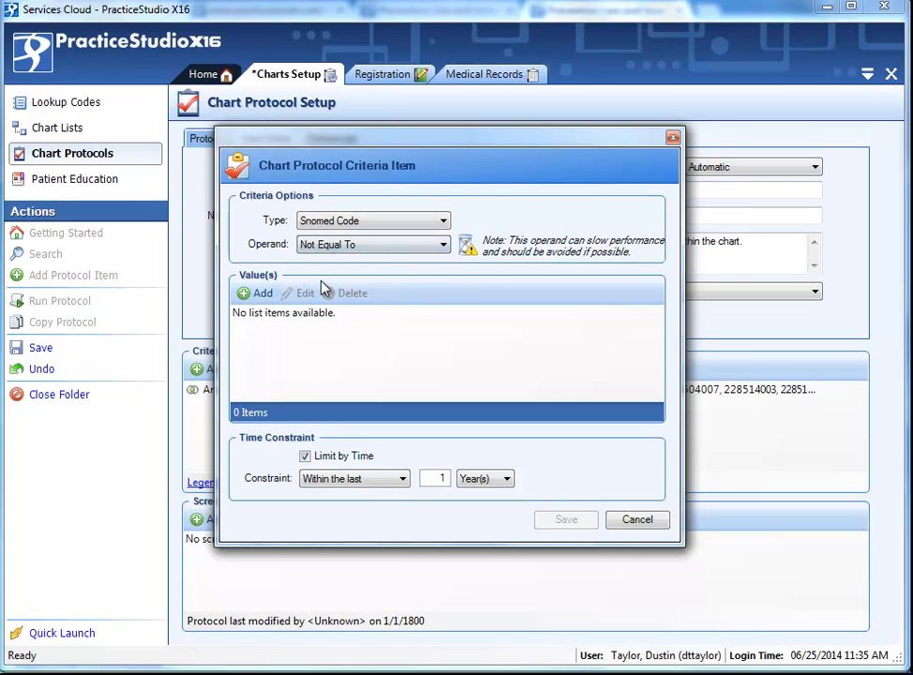
pyautogui.click(263, 294)
pyautogui.rightClick(311, 330)
pyautogui.click(380, 405)
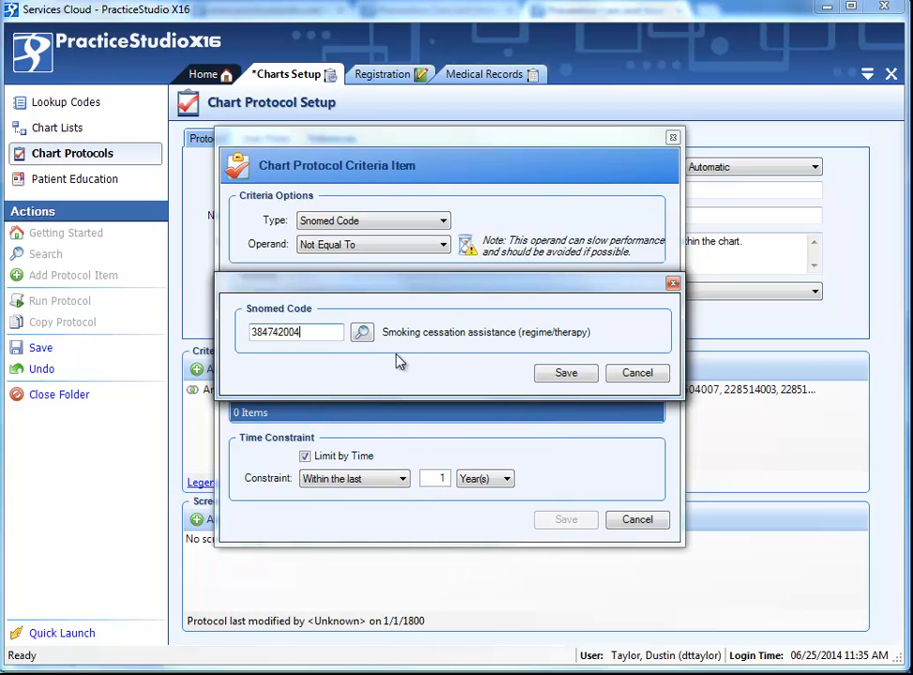
# Search the Snomed browser for 'smoking cessa', choose 384742004 Smoking cessation assistance, and save the value and criterion.
pyautogui.moveTo(312, 332); pyautogui.dragTo(251, 317)
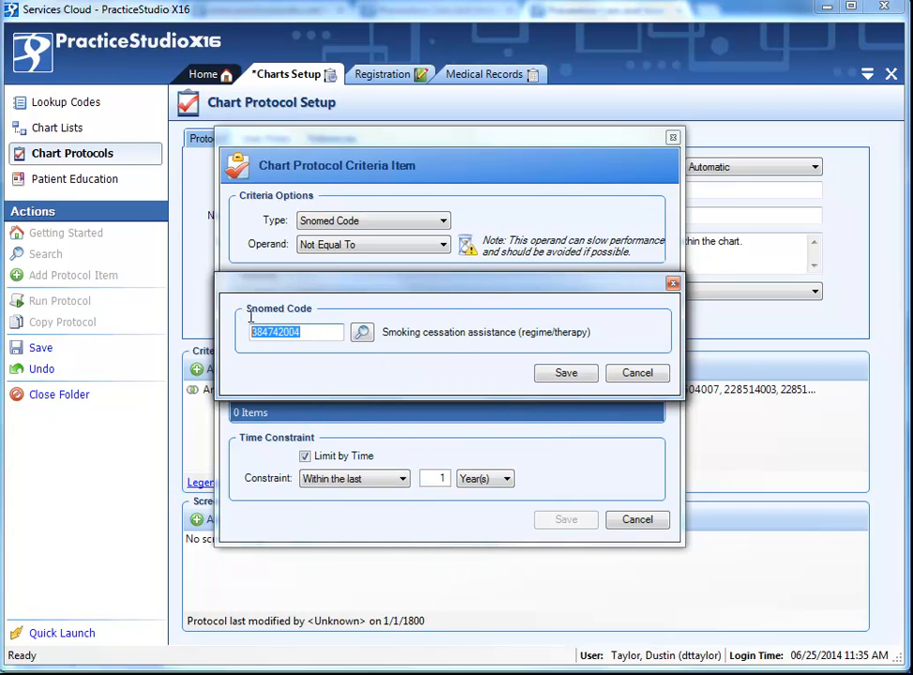
pyautogui.click(361, 333)
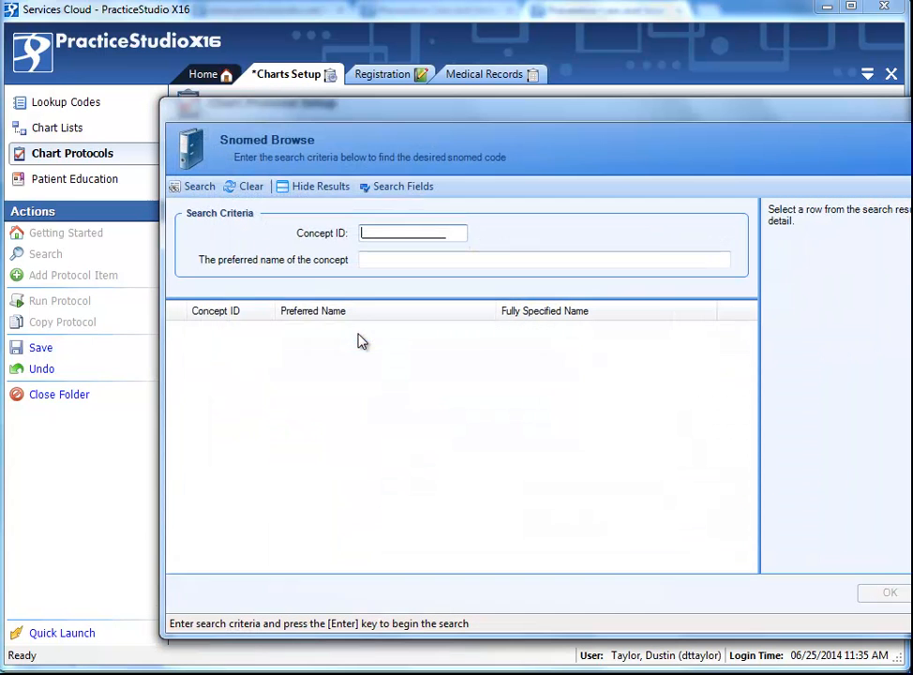
pyautogui.click(362, 259)
pyautogui.write('smoking cessa')
pyautogui.press('Return')
pyautogui.click(331, 435)
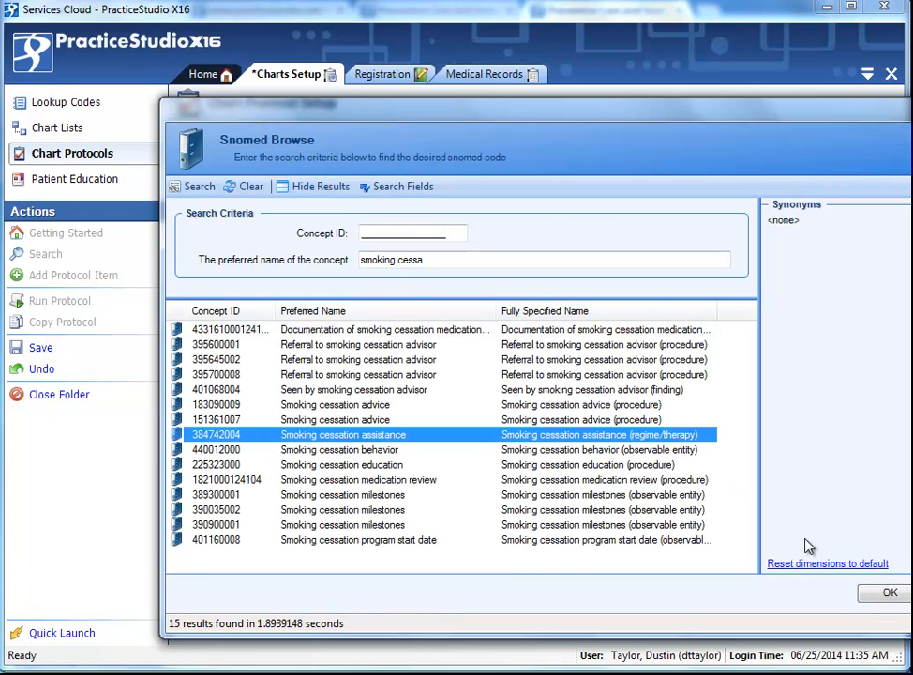
pyautogui.click(889, 592)
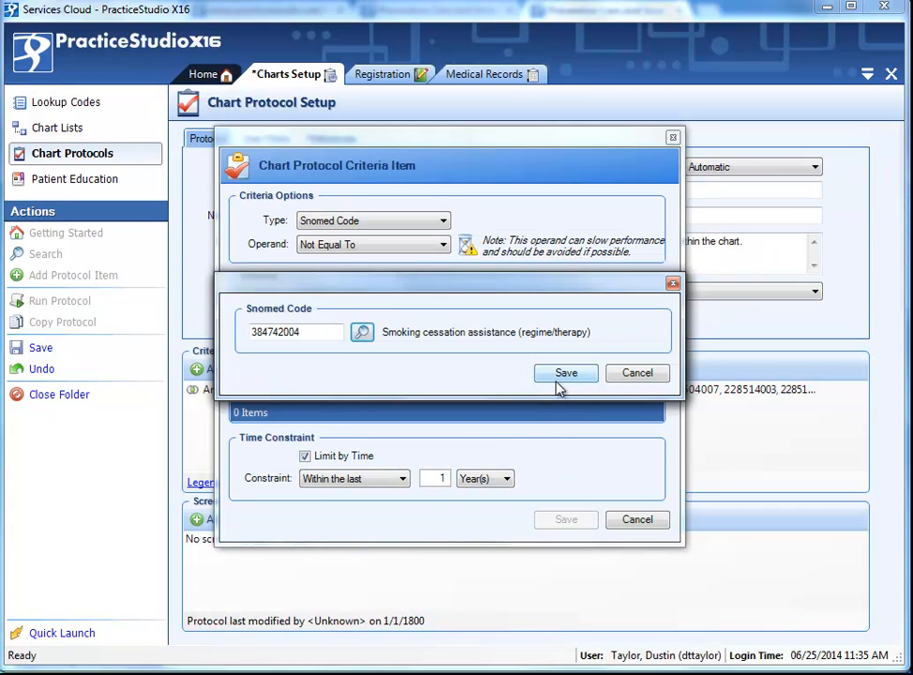
pyautogui.click(565, 374)
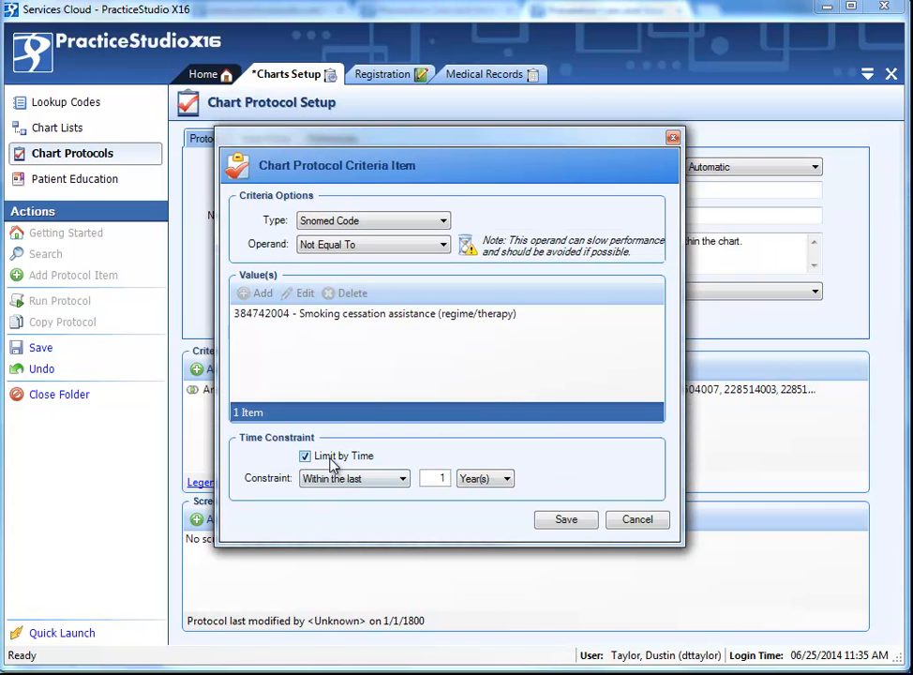
pyautogui.click(551, 521)
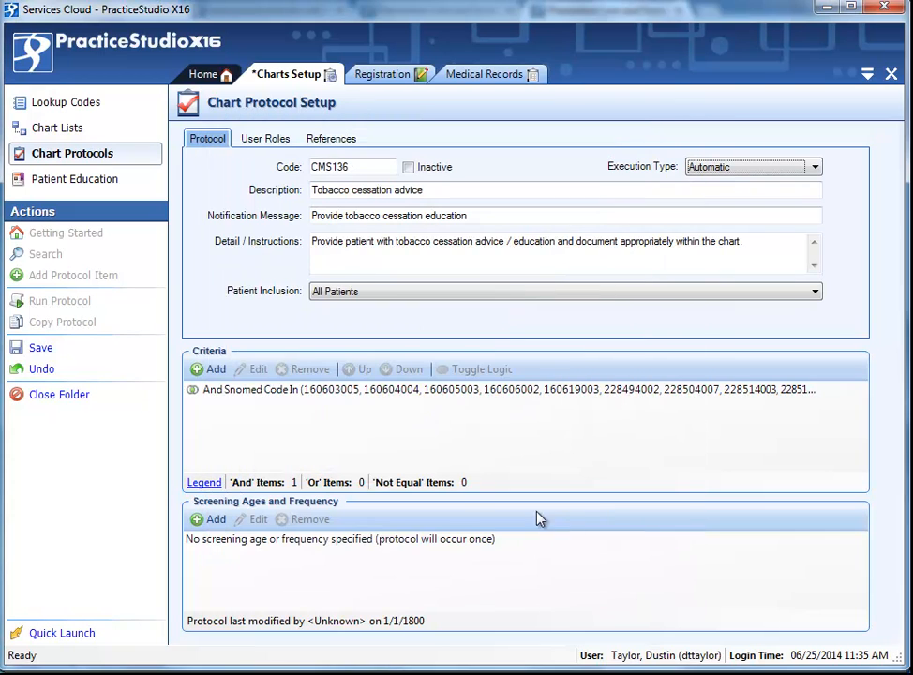
pyautogui.click(332, 391)
pyautogui.click(323, 409)
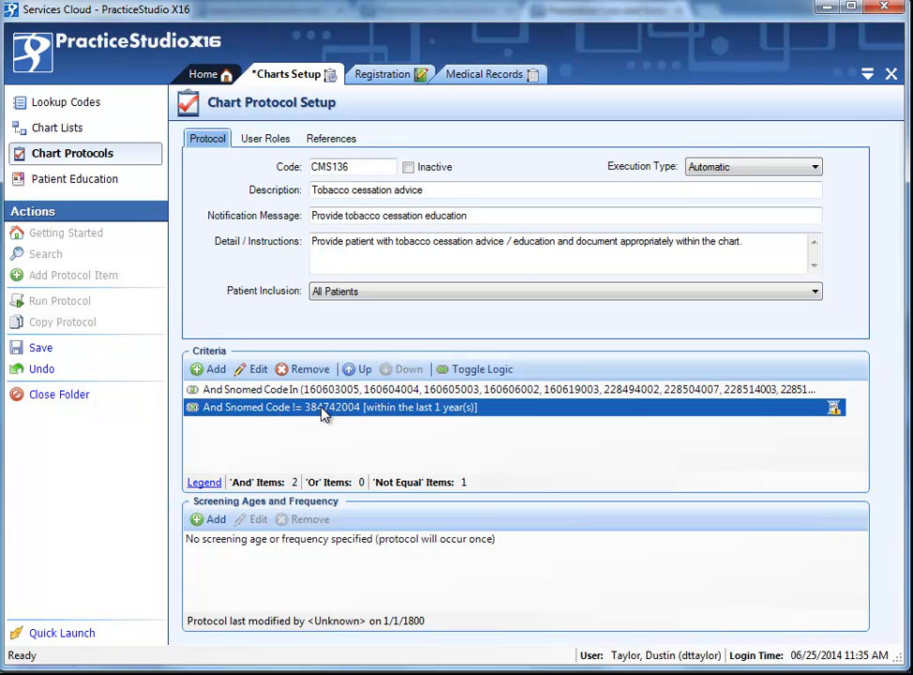
# Add a one-time screening age of greater than or equal to 18 years, without recurrence, and save the protocol.
pyautogui.click(215, 521)
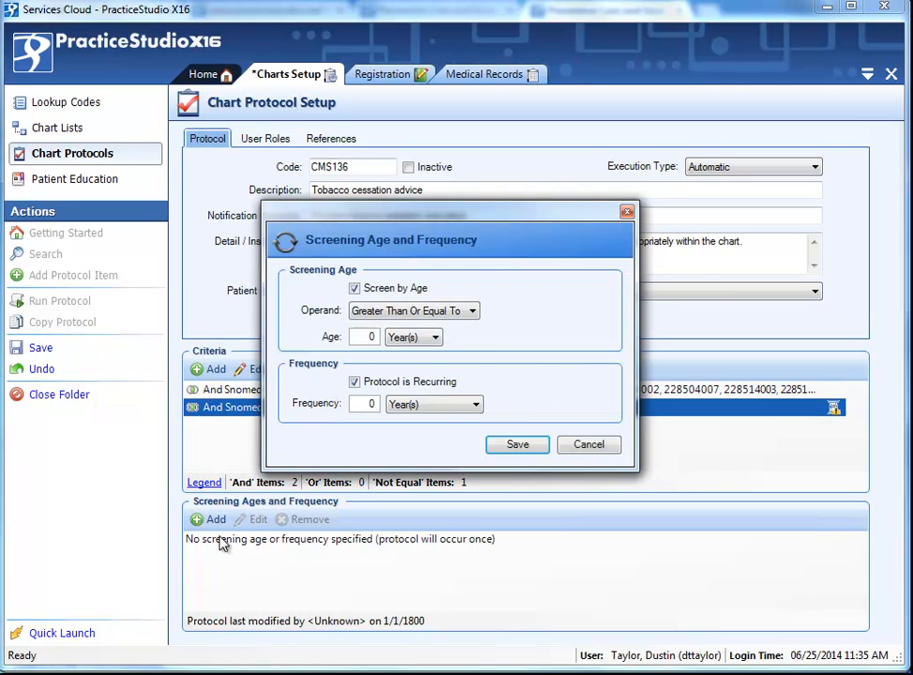
pyautogui.doubleClick(369, 336)
pyautogui.write('18')
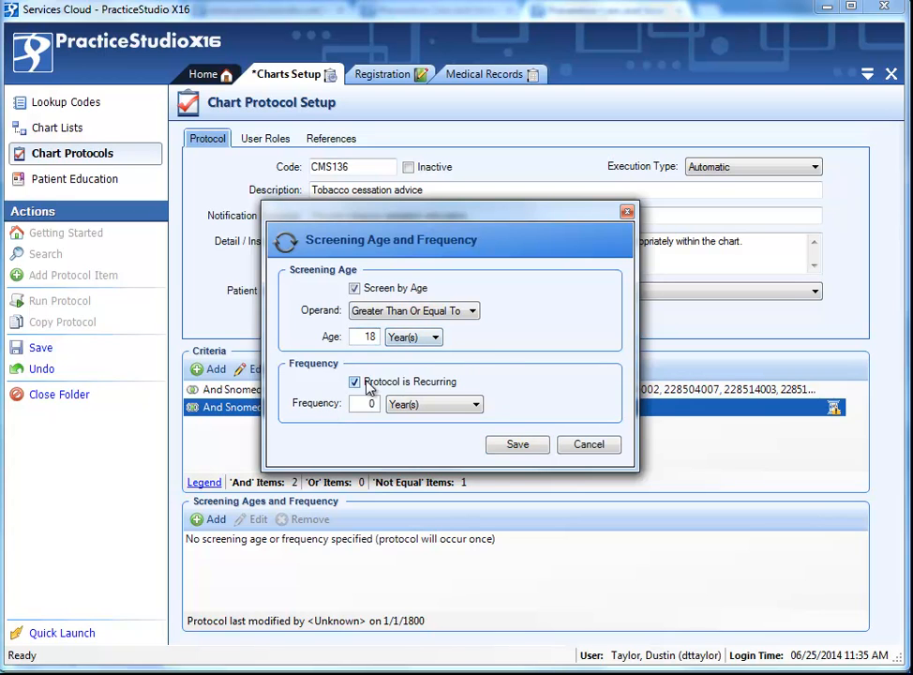
pyautogui.click(368, 385)
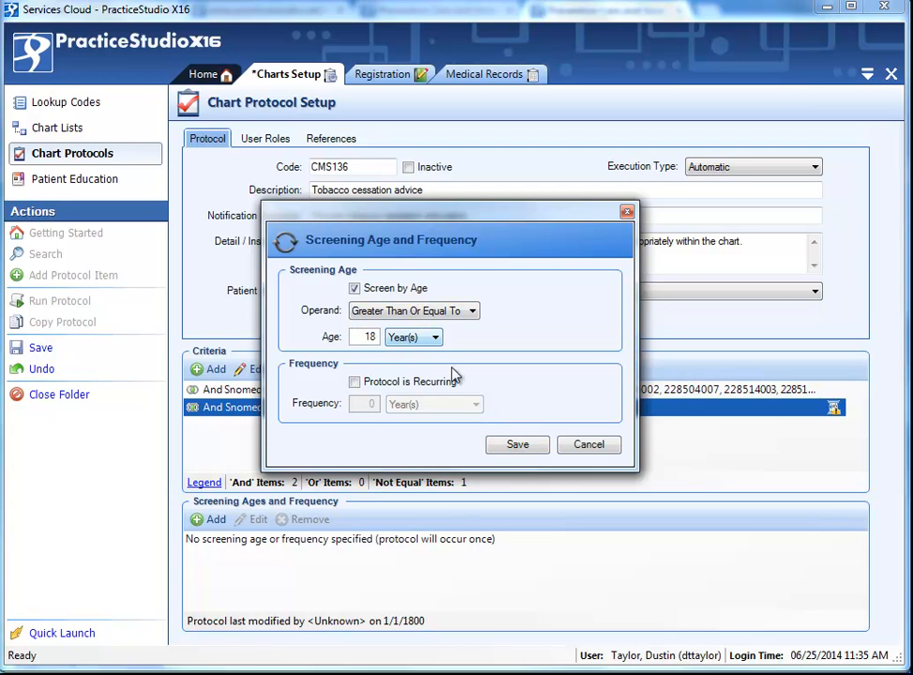
pyautogui.click(516, 446)
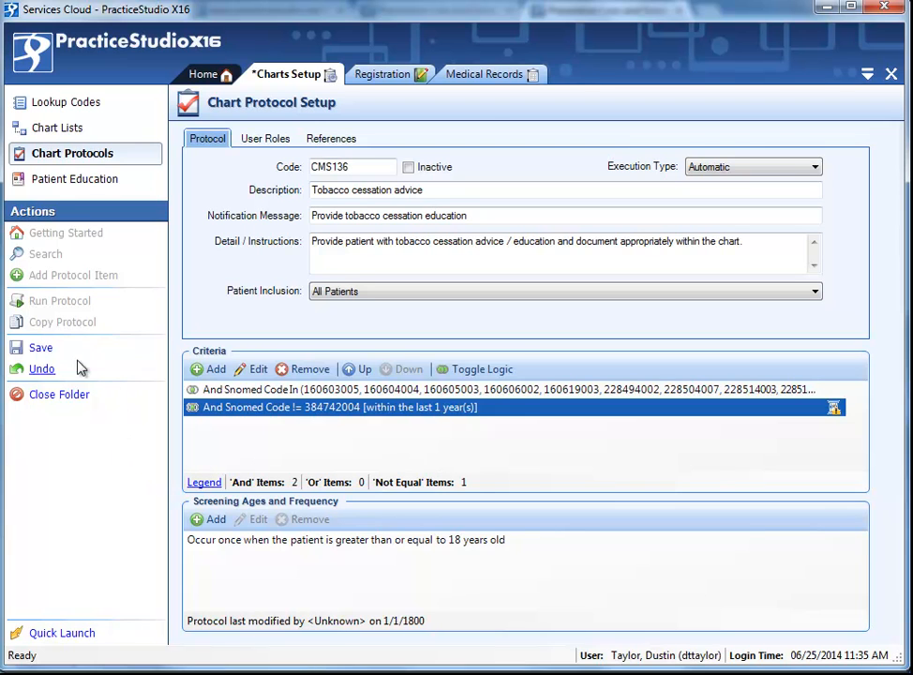
pyautogui.click(42, 348)
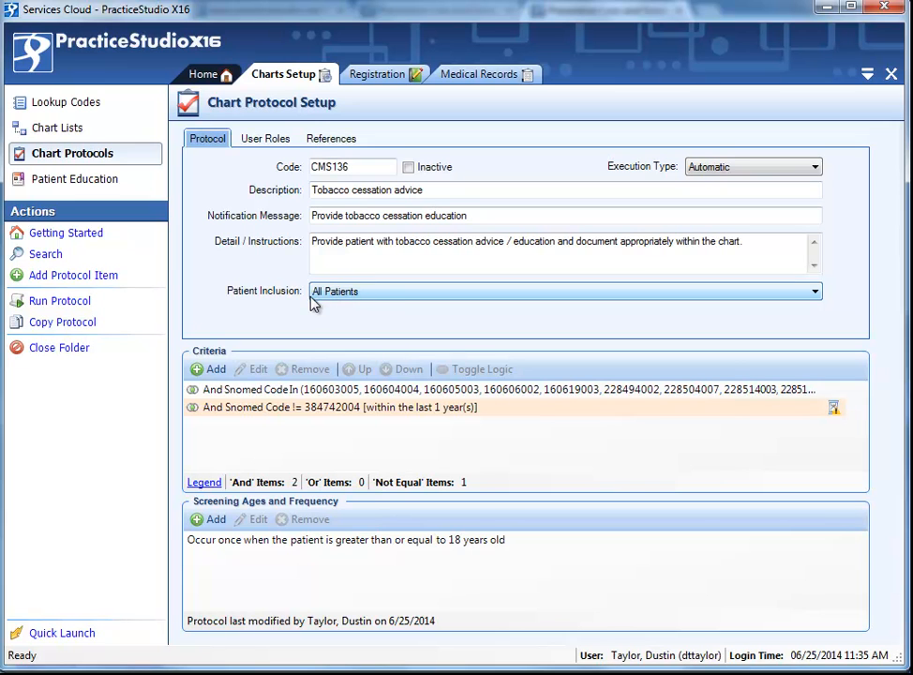
# Try the Excluded and Included Patients inclusion options and their patient list before reverting to All Patients.
pyautogui.click(392, 296)
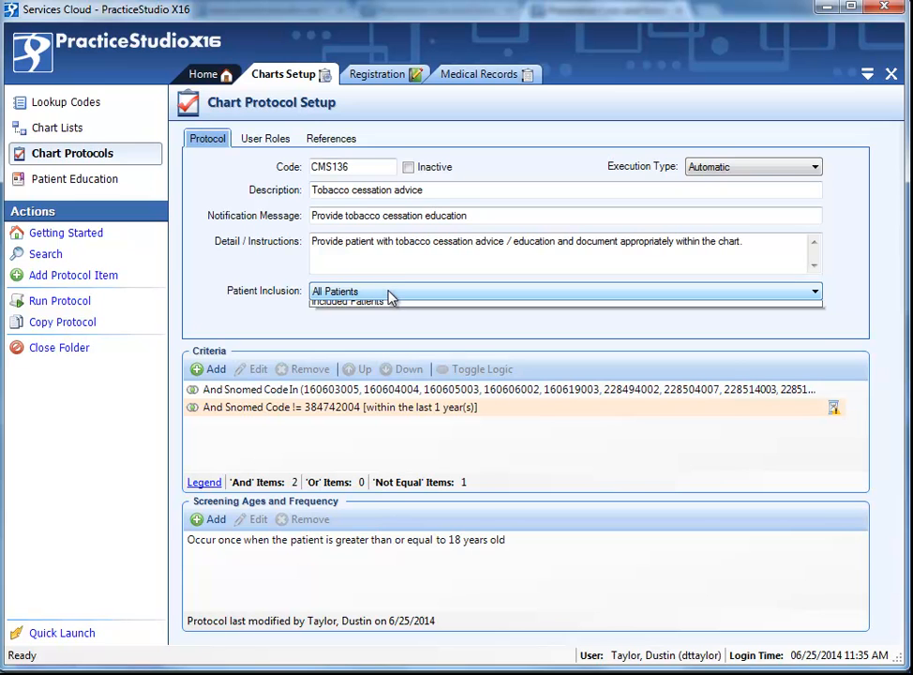
pyautogui.click(398, 319)
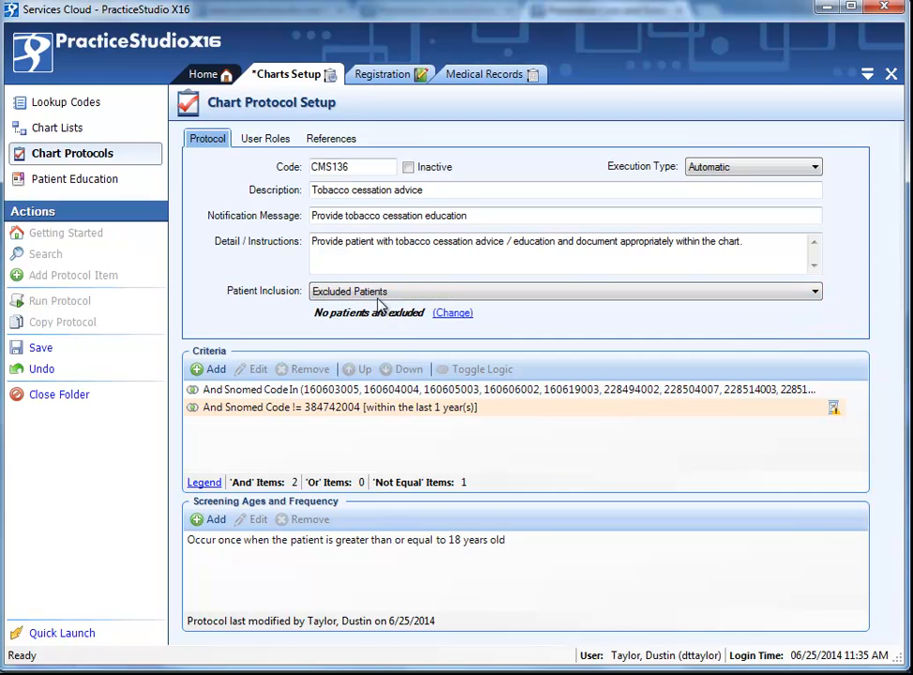
pyautogui.click(378, 293)
pyautogui.click(377, 330)
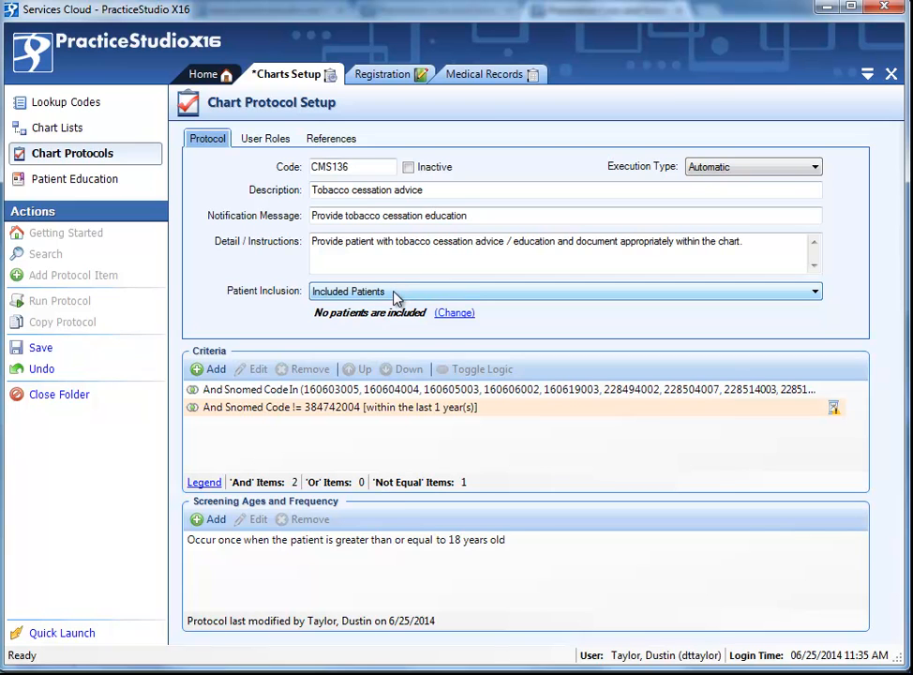
pyautogui.click(394, 297)
pyautogui.click(403, 318)
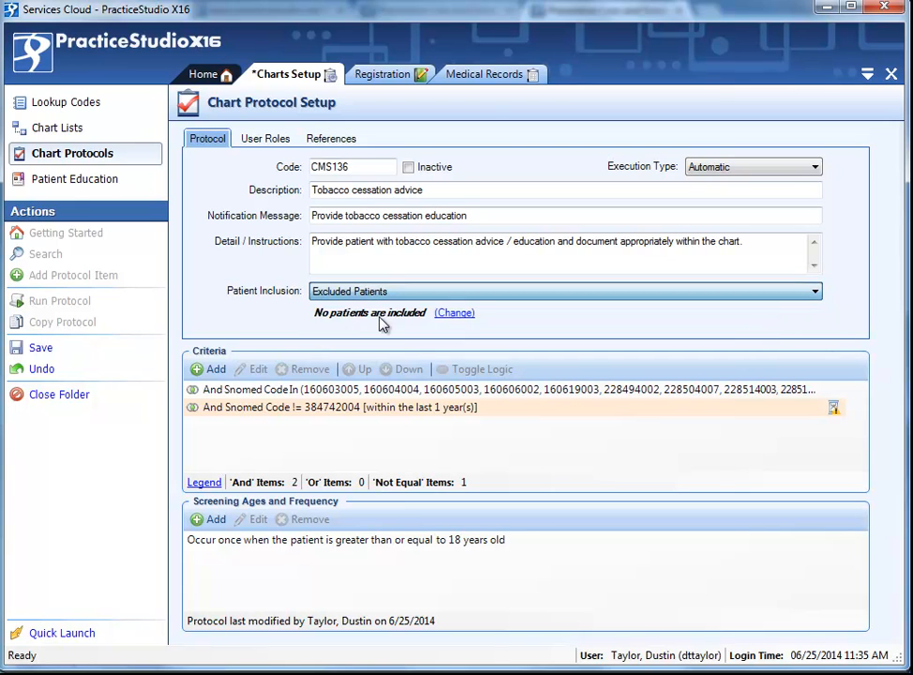
pyautogui.click(452, 314)
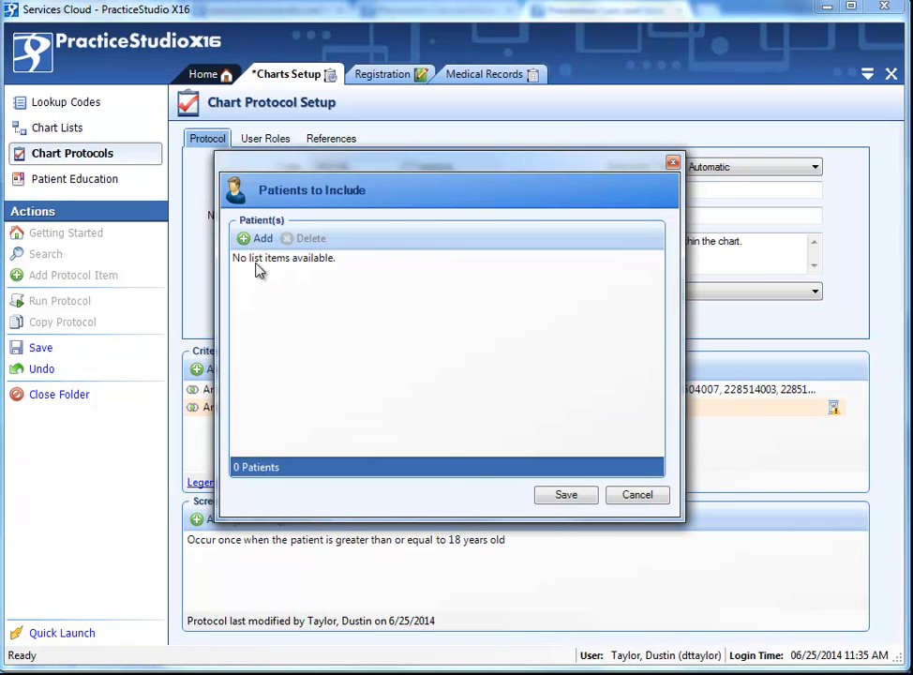
pyautogui.click(636, 497)
pyautogui.click(375, 291)
pyautogui.click(350, 330)
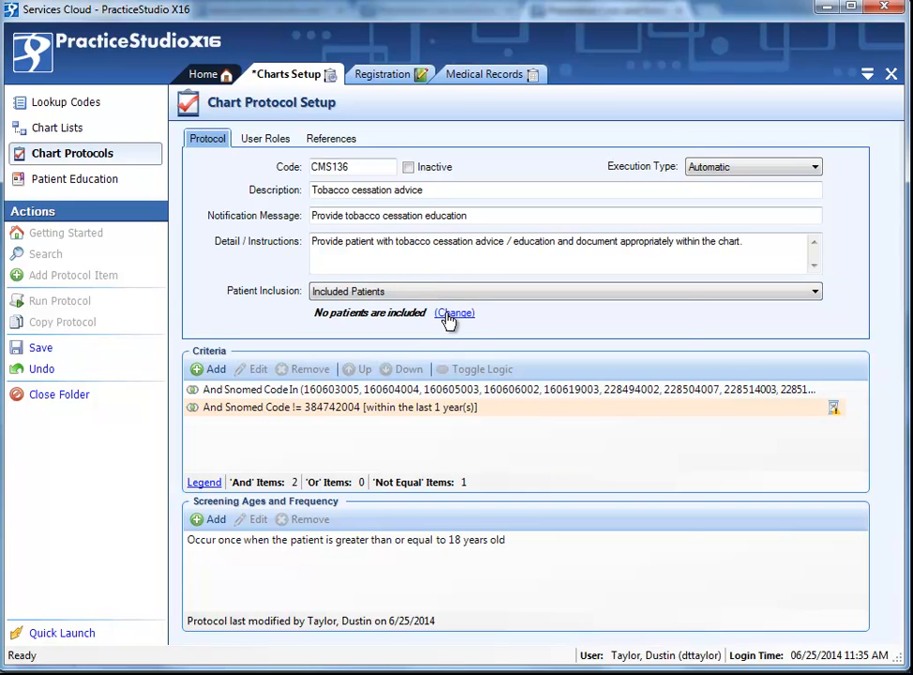
pyautogui.click(451, 315)
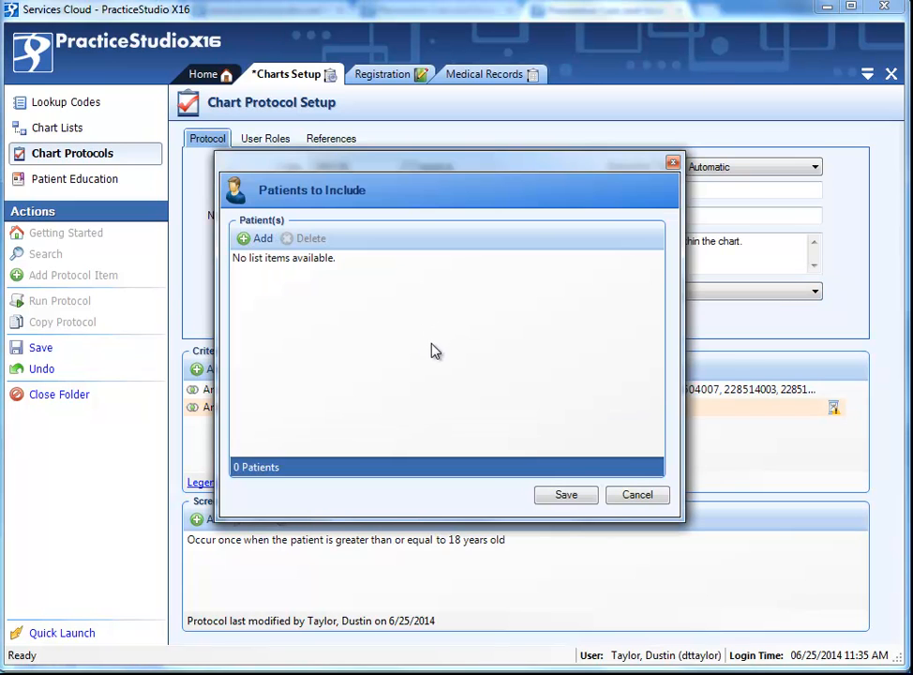
pyautogui.click(622, 496)
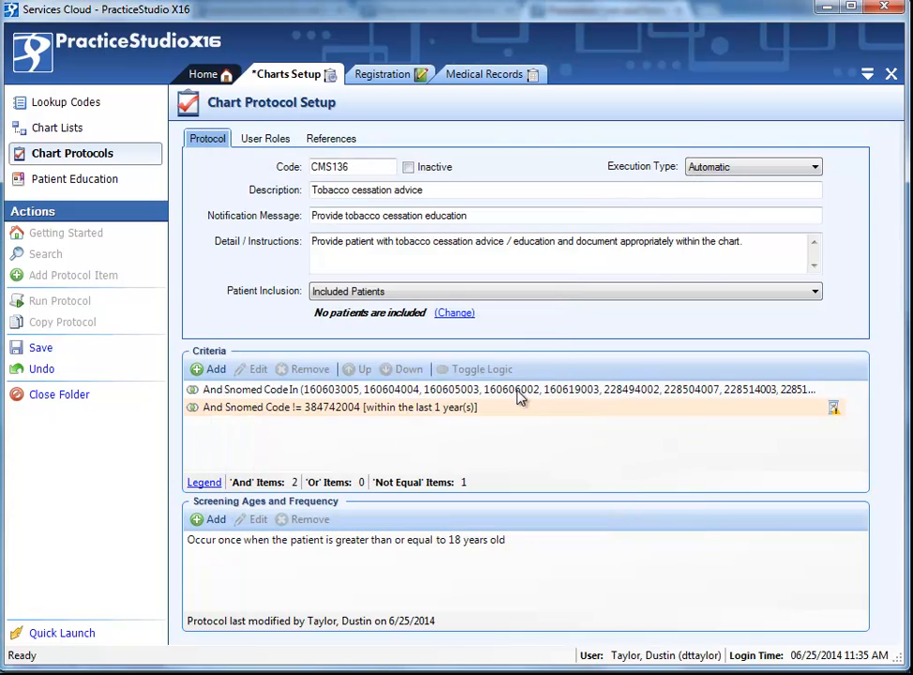
pyautogui.click(365, 293)
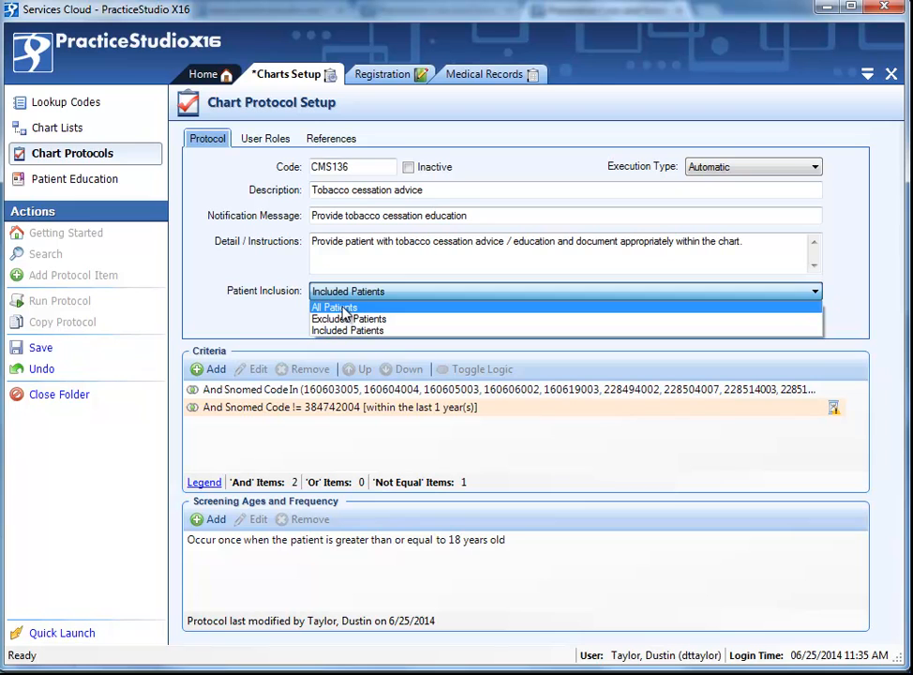
pyautogui.click(347, 308)
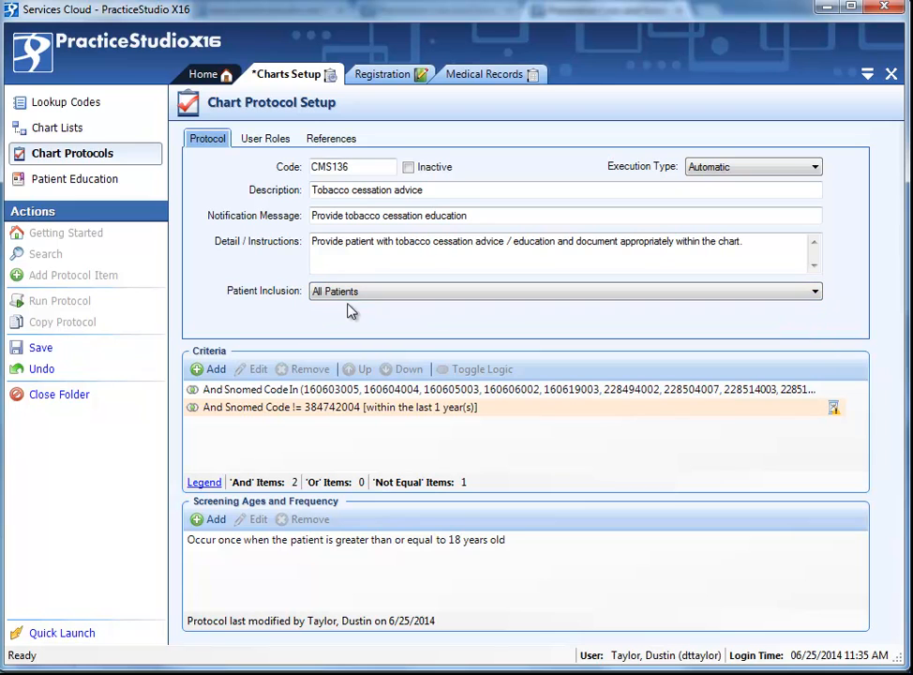
# Examine the all versus specific user role options for the protocol.
pyautogui.click(254, 141)
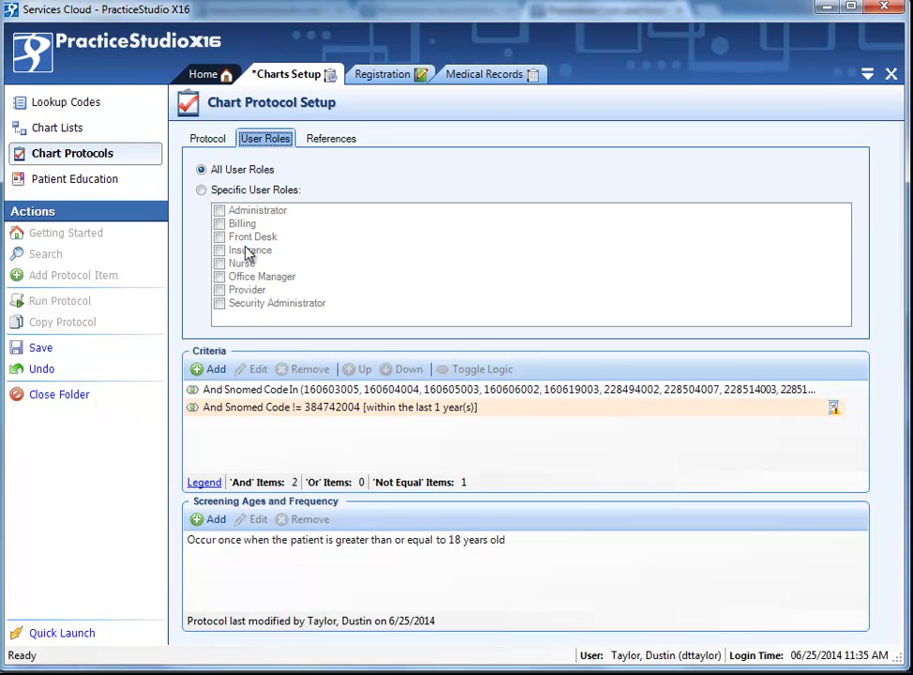
pyautogui.click(255, 190)
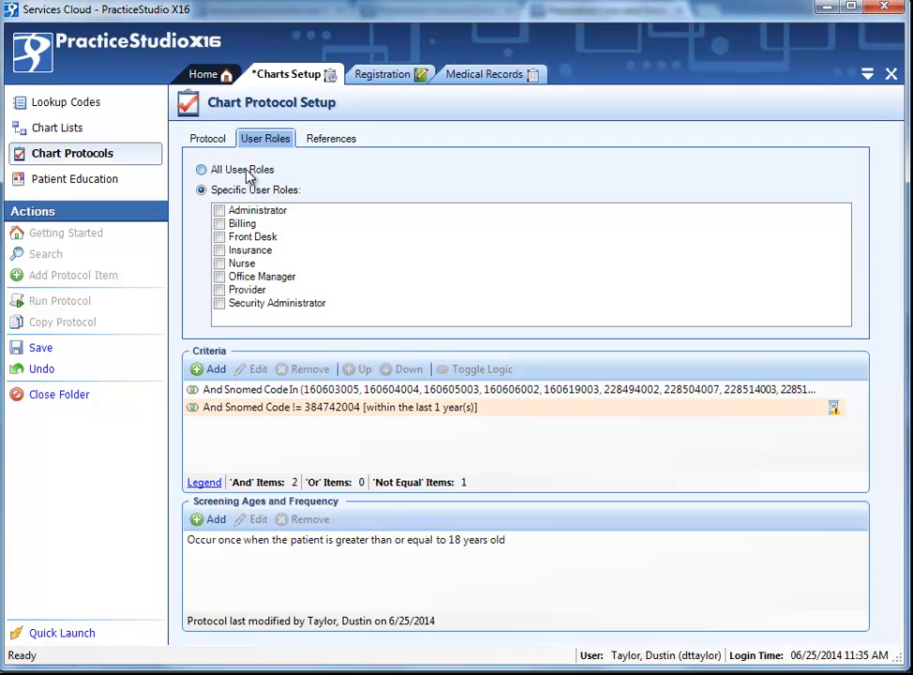
pyautogui.click(246, 172)
pyautogui.click(247, 191)
pyautogui.click(240, 170)
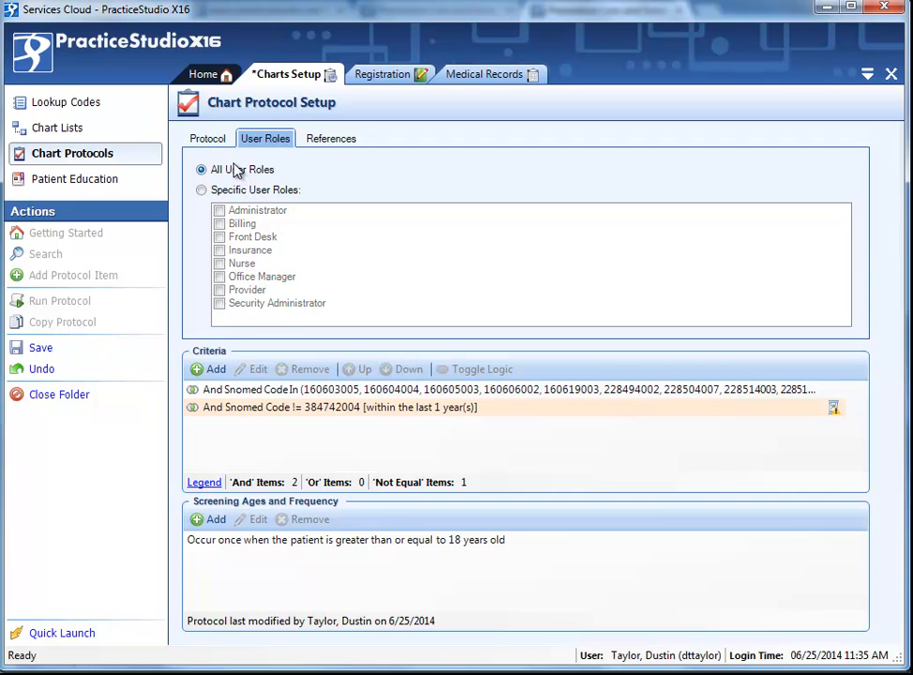
# Enter 'PER CMS 138 Guidelines' as the bibliographic citation in the protocol references and save the protocol.
pyautogui.click(321, 143)
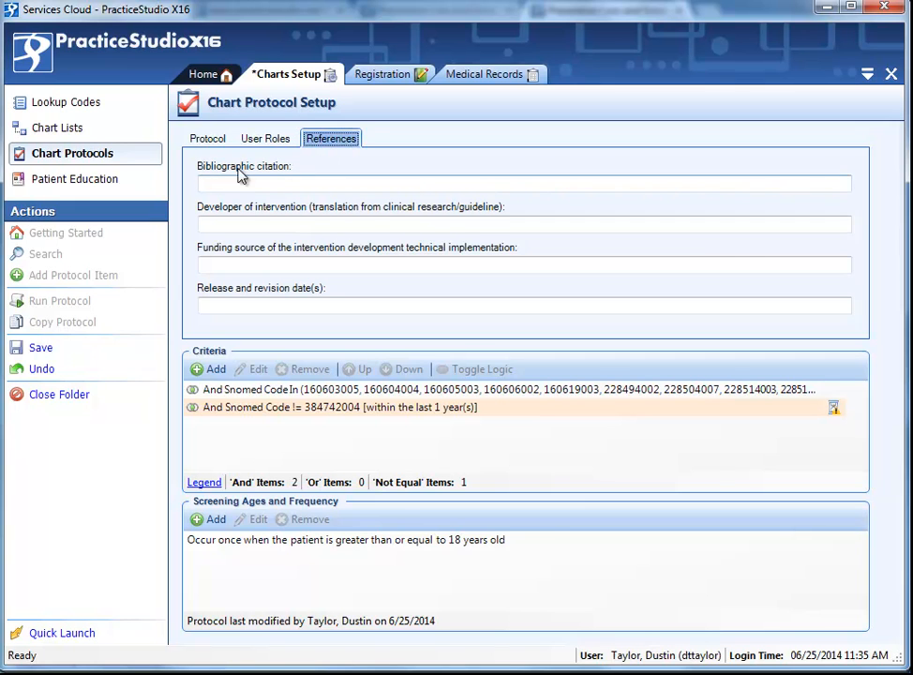
pyautogui.click(206, 138)
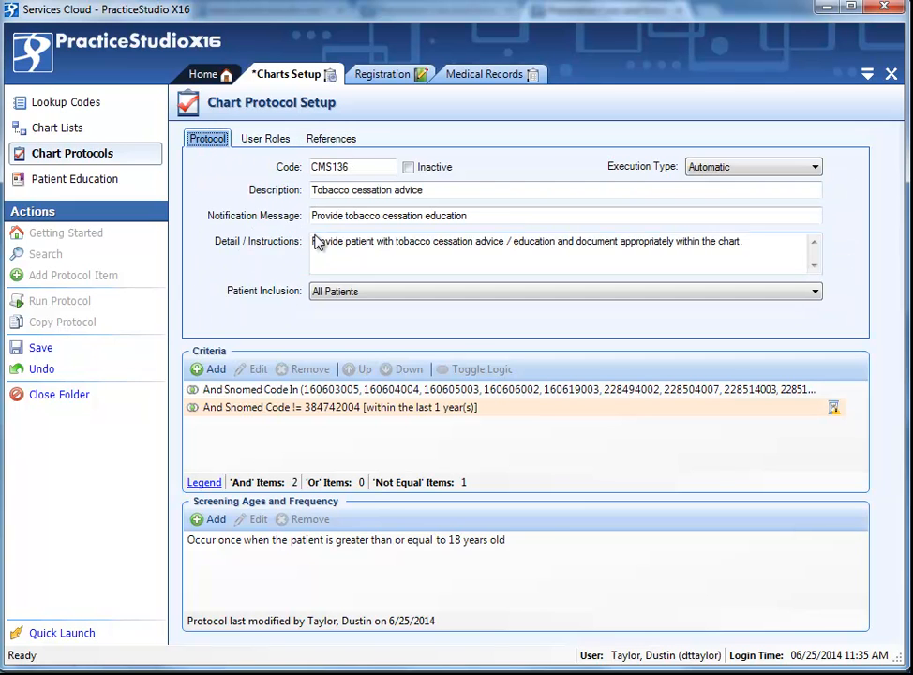
pyautogui.click(328, 143)
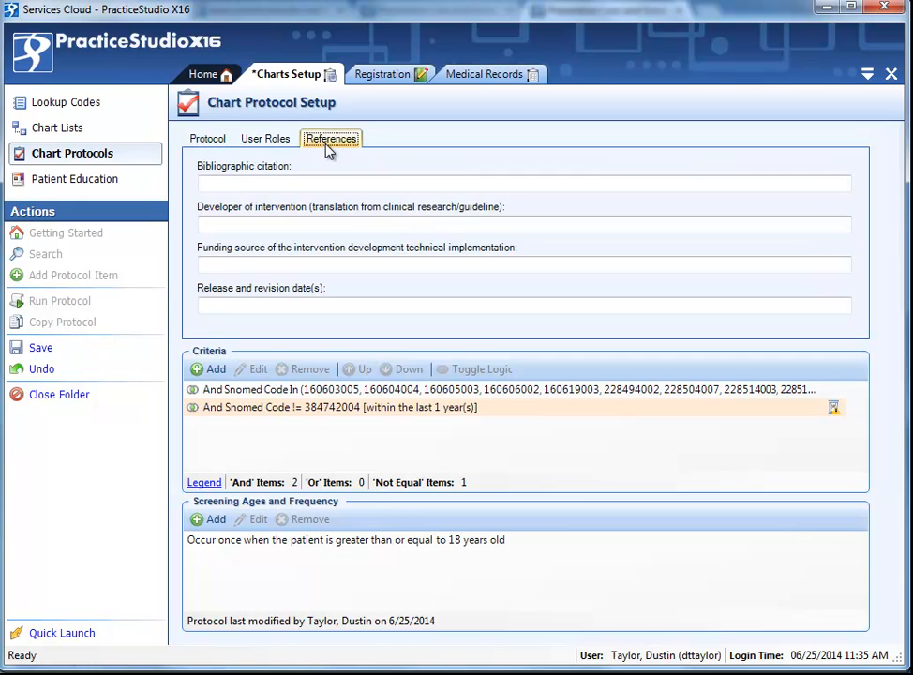
pyautogui.click(253, 183)
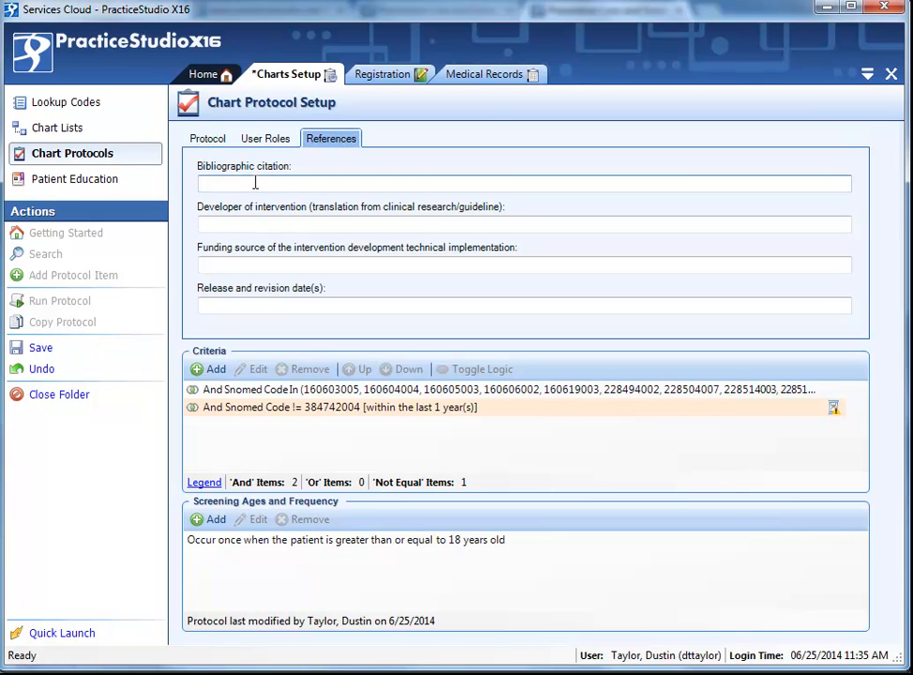
pyautogui.write('PER CMS 138 Guidelines')
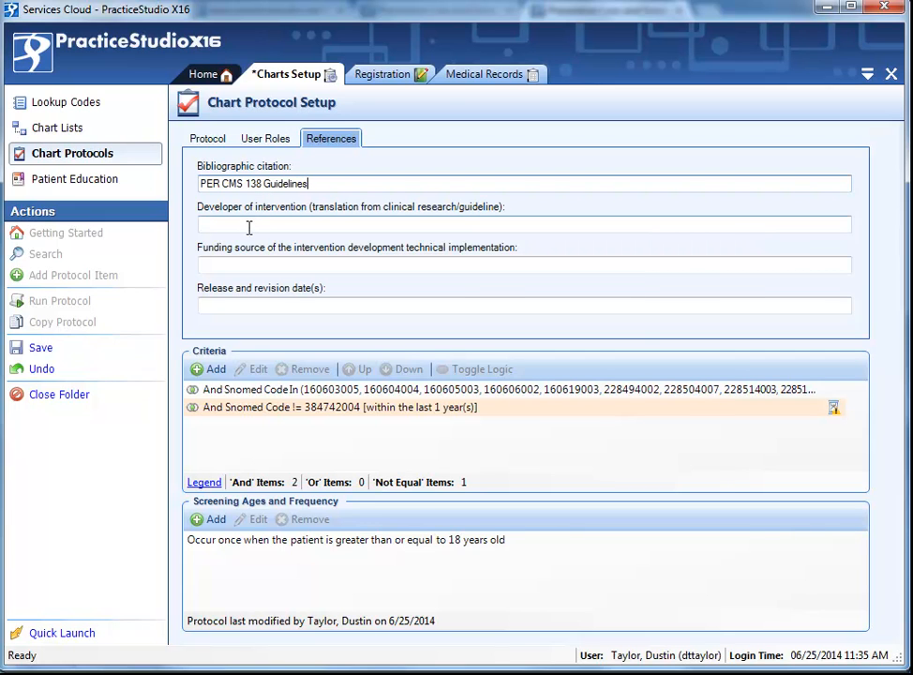
pyautogui.click(55, 356)
# Switch to Medical Records and start chart posting for the current patient.
pyautogui.click(210, 141)
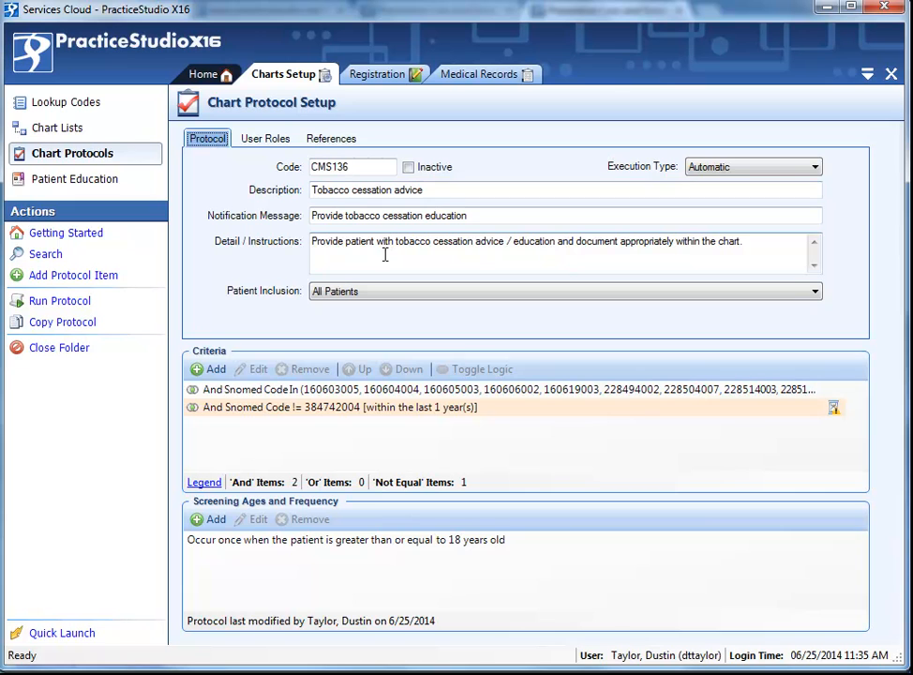
pyautogui.click(469, 75)
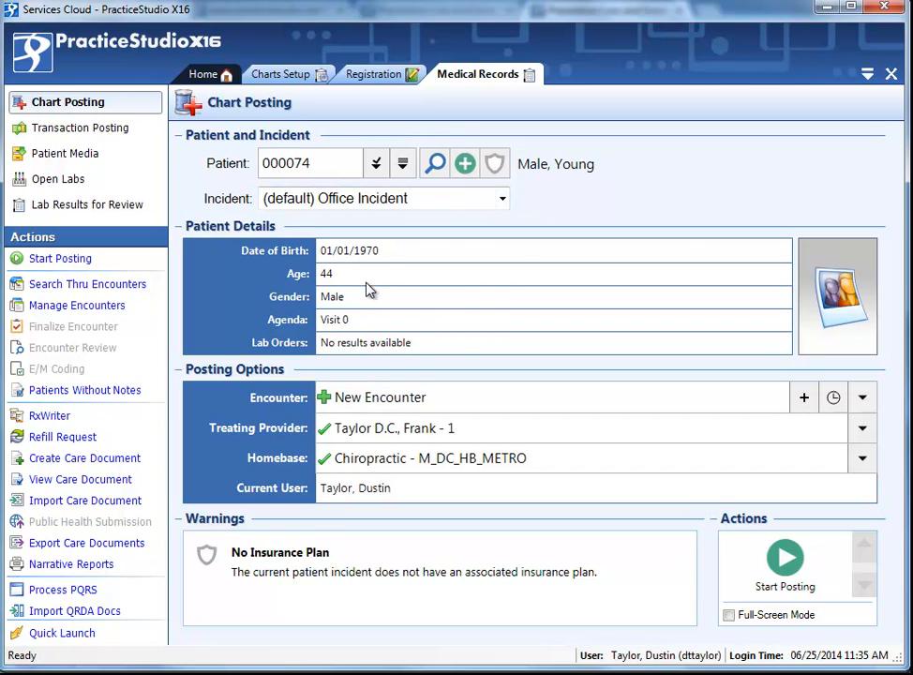
pyautogui.click(786, 562)
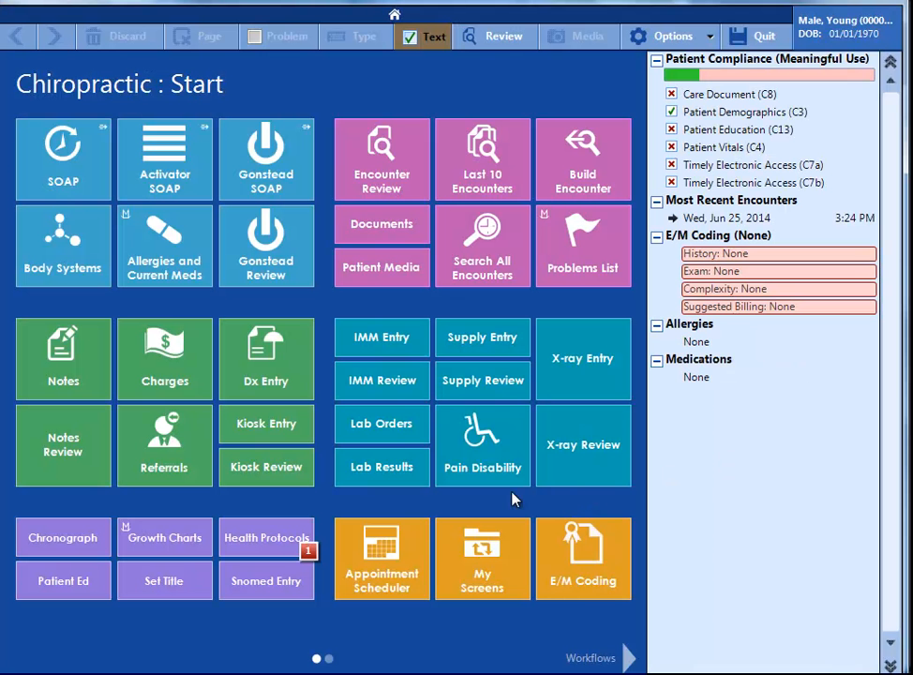
# Open the patient's health protocols and view the details and matching criteria of the low back pain imaging finding.
pyautogui.click(256, 537)
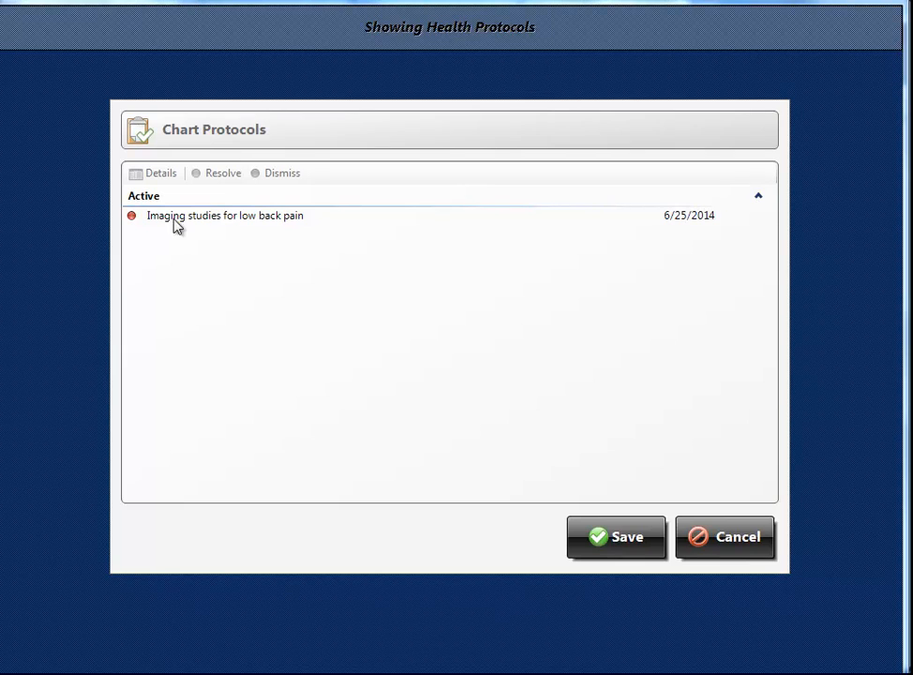
pyautogui.click(262, 214)
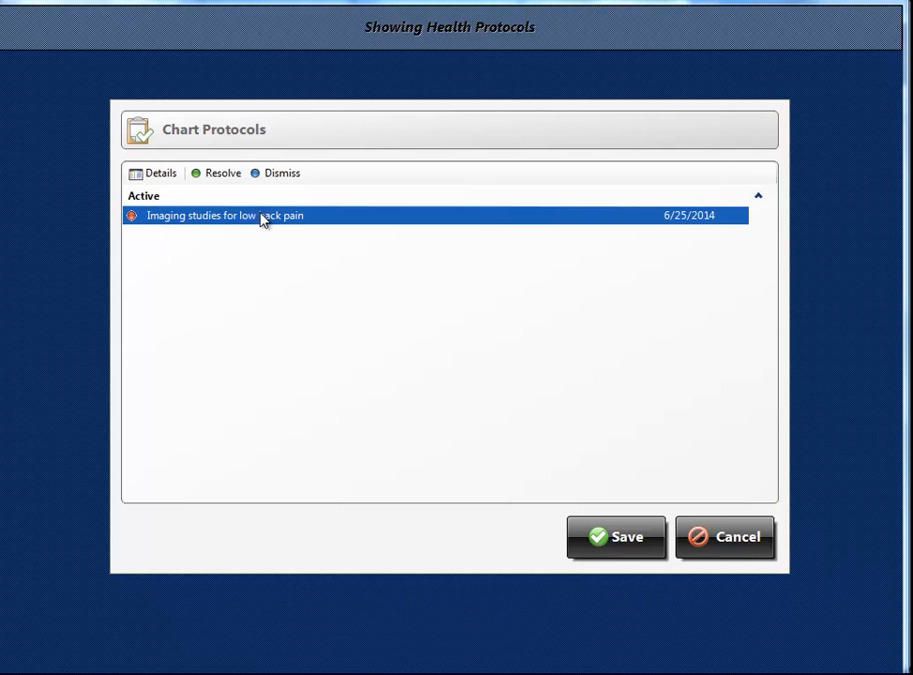
pyautogui.click(157, 176)
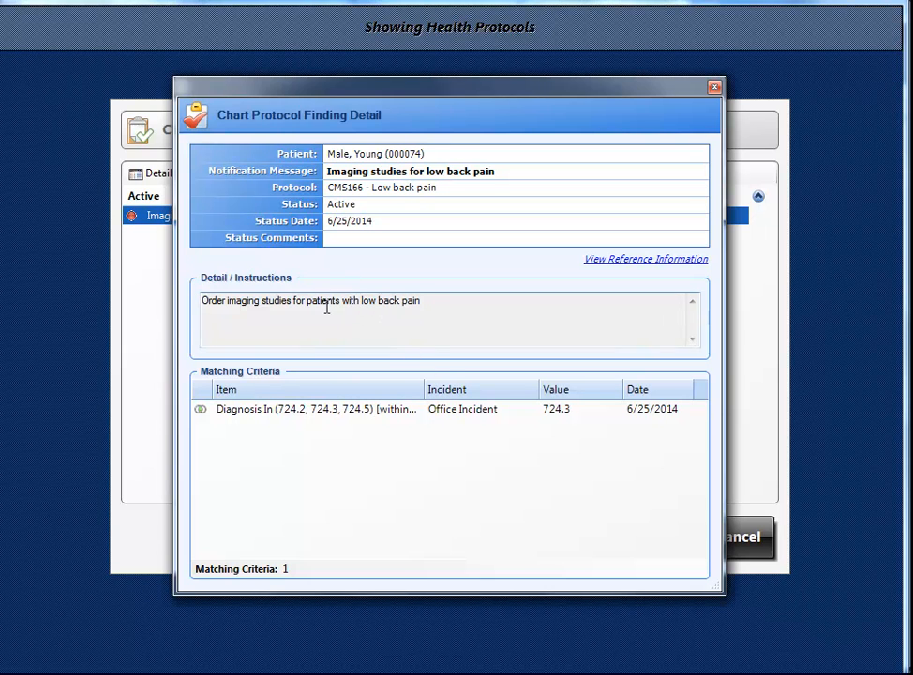
pyautogui.click(226, 412)
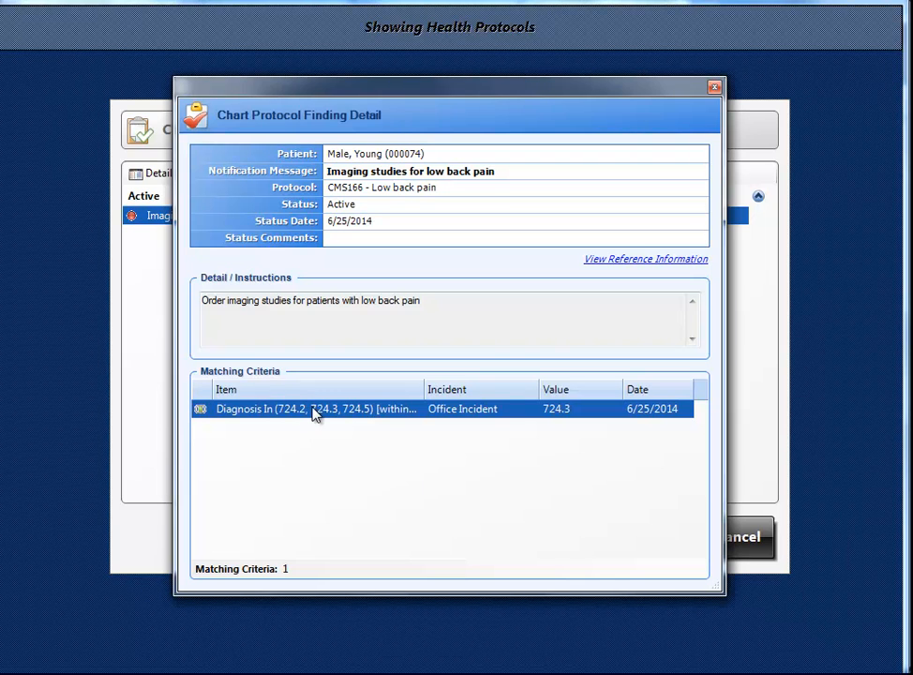
pyautogui.click(713, 88)
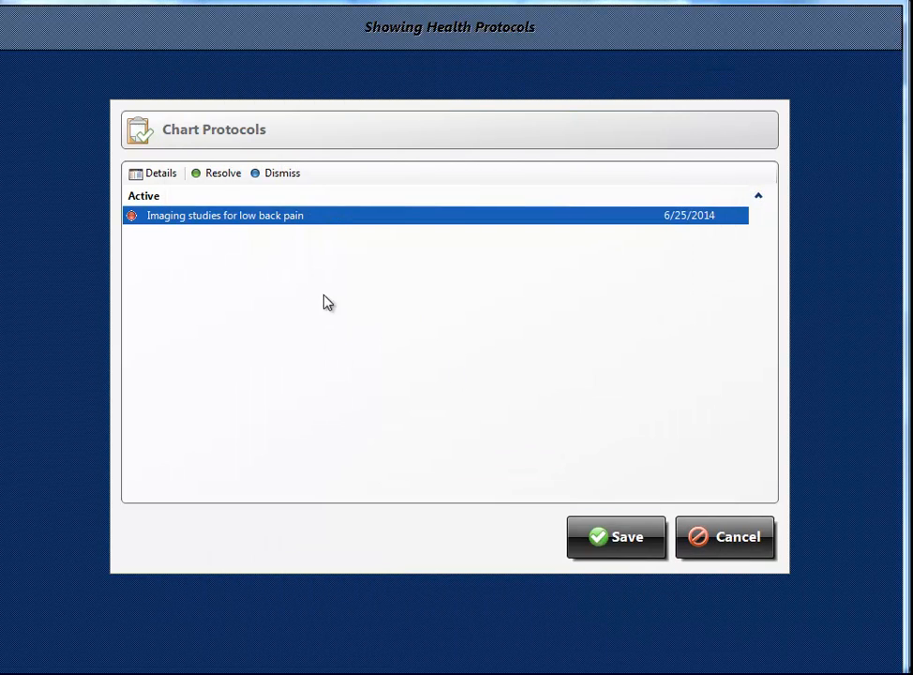
pyautogui.click(616, 540)
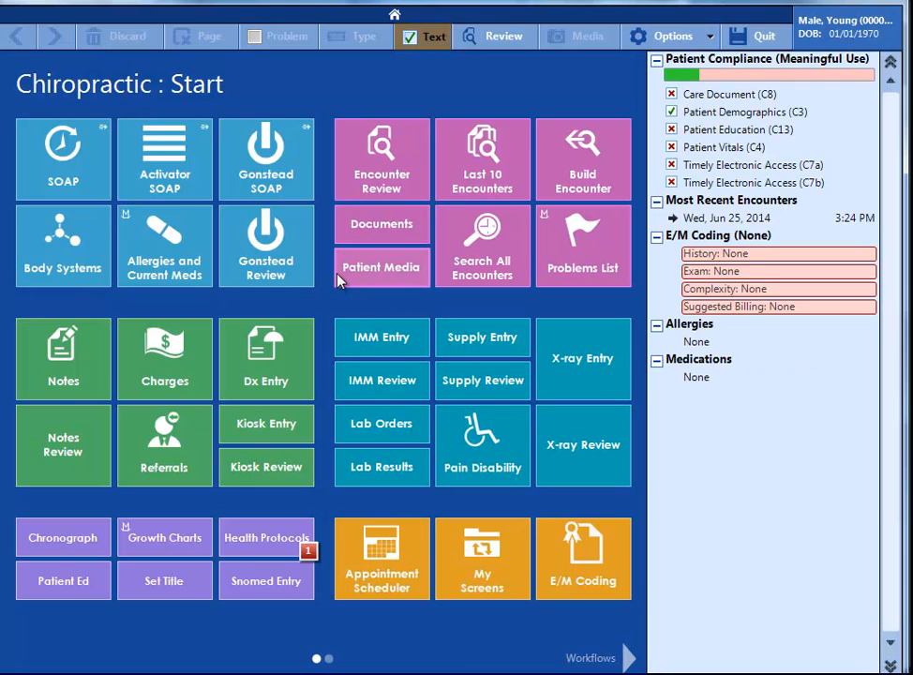
# Record the patient as a Current Some Day Smoker for 12 years under Tobacco Usage in the constitutional exam.
pyautogui.click(33, 266)
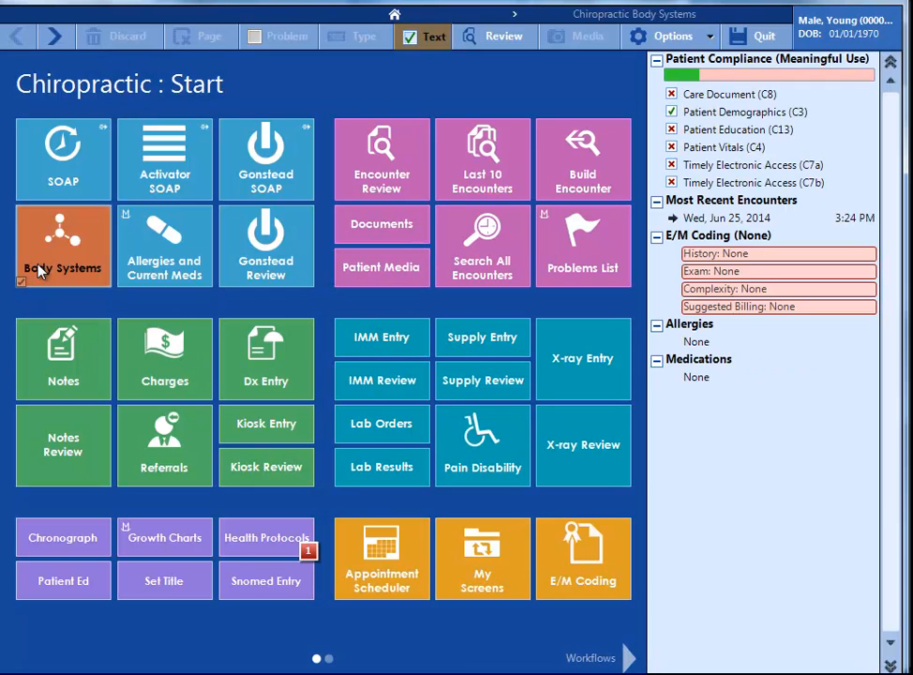
pyautogui.click(184, 247)
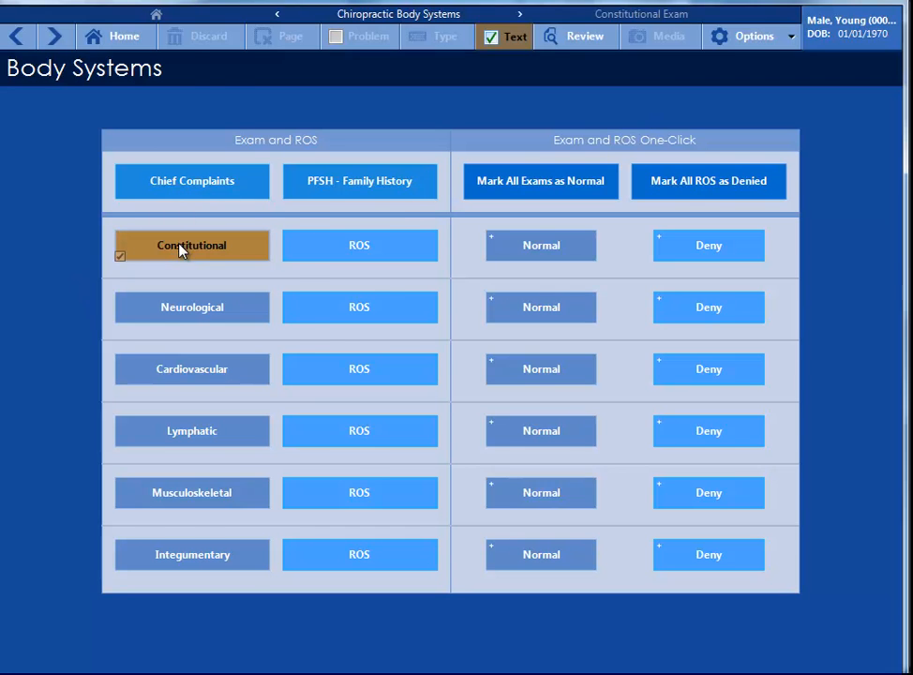
pyautogui.click(263, 136)
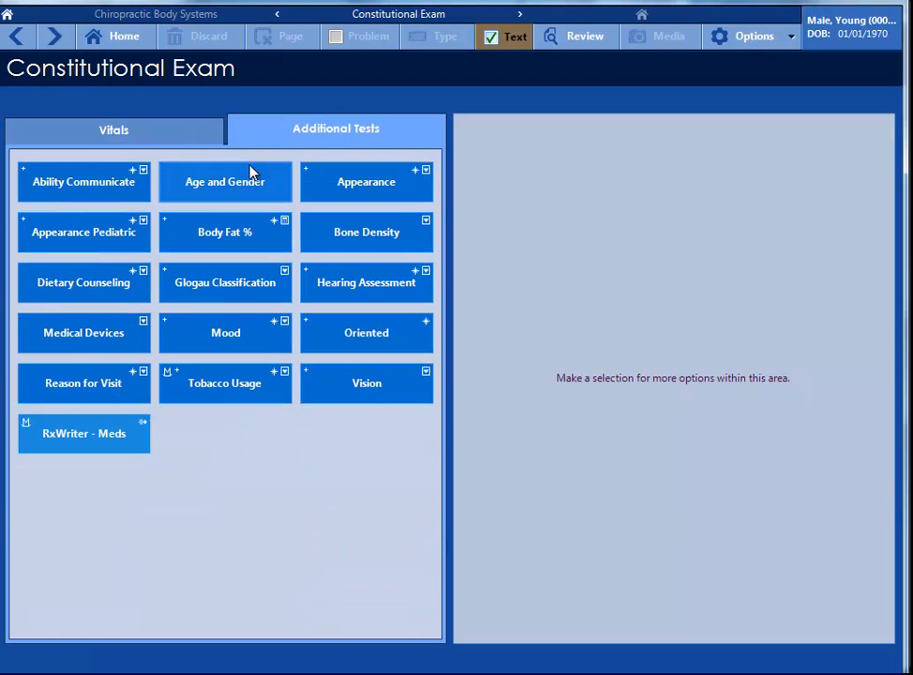
pyautogui.click(198, 395)
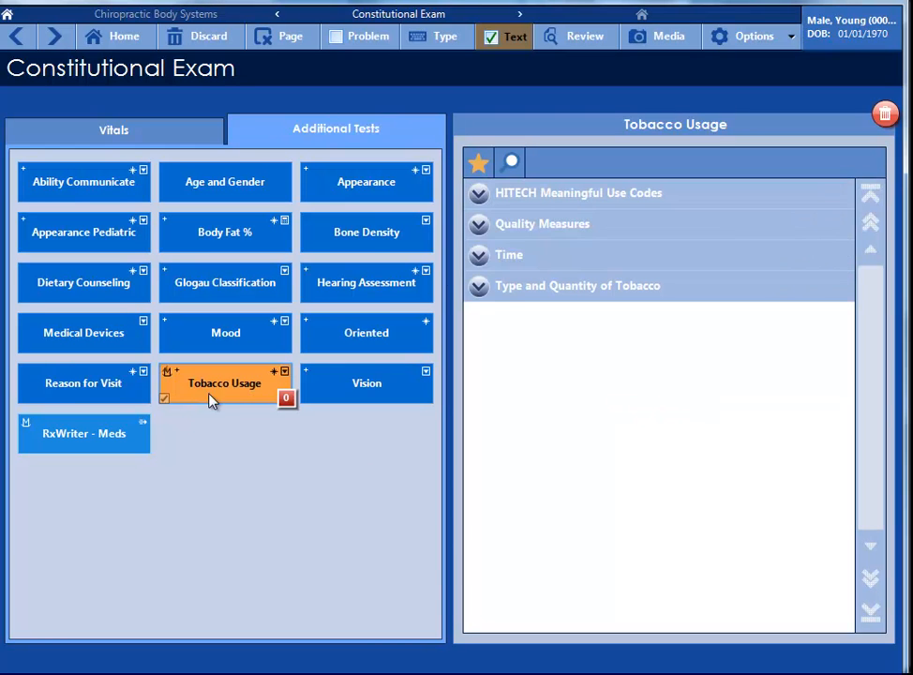
pyautogui.click(480, 195)
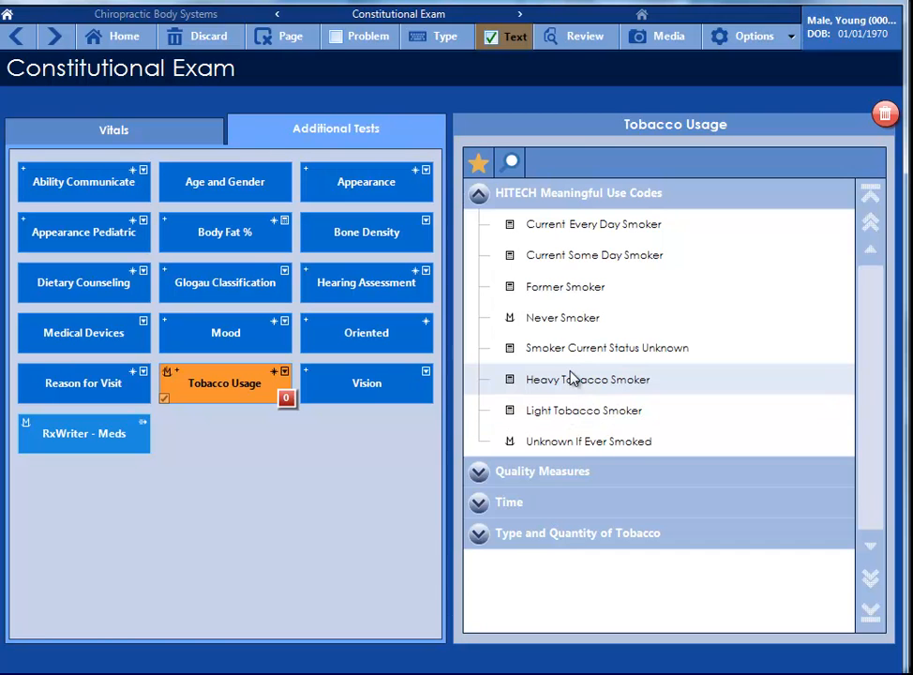
pyautogui.click(551, 258)
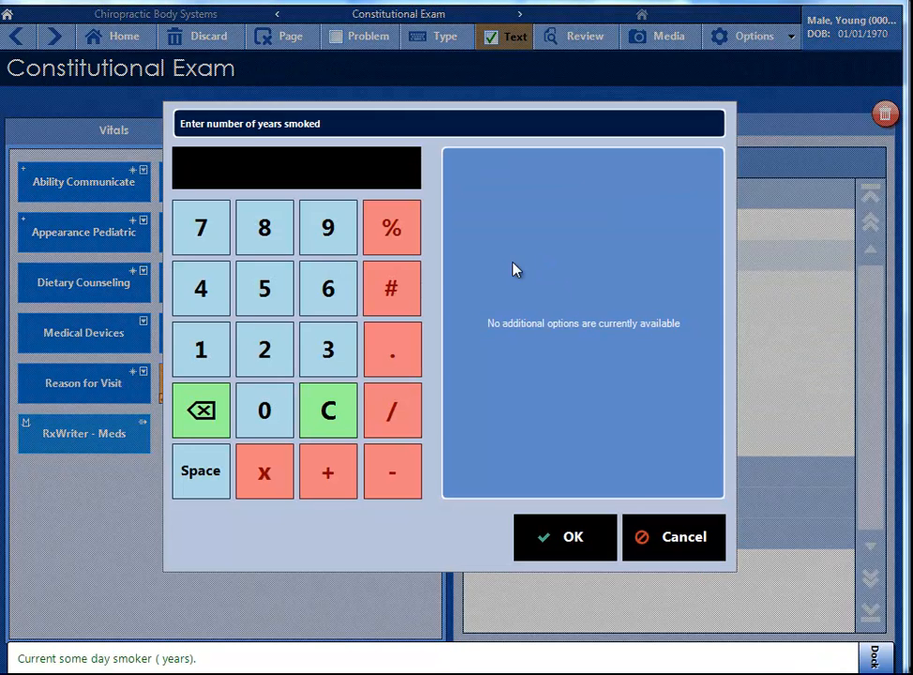
pyautogui.click(221, 335)
pyautogui.click(258, 347)
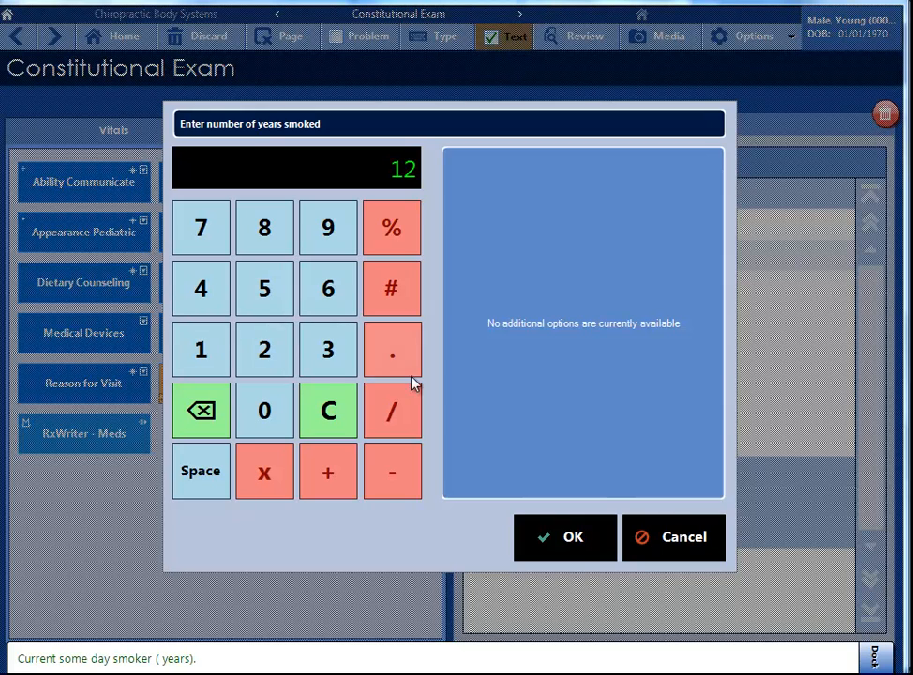
pyautogui.click(558, 527)
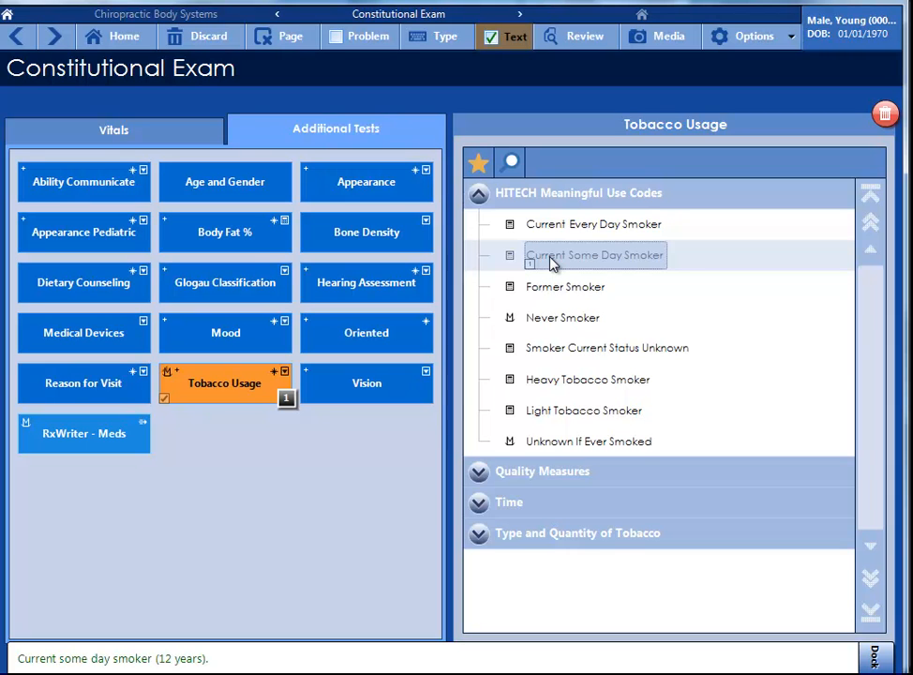
# Return to the start screen and quit the encounter posting without an encounter title.
pyautogui.click(480, 473)
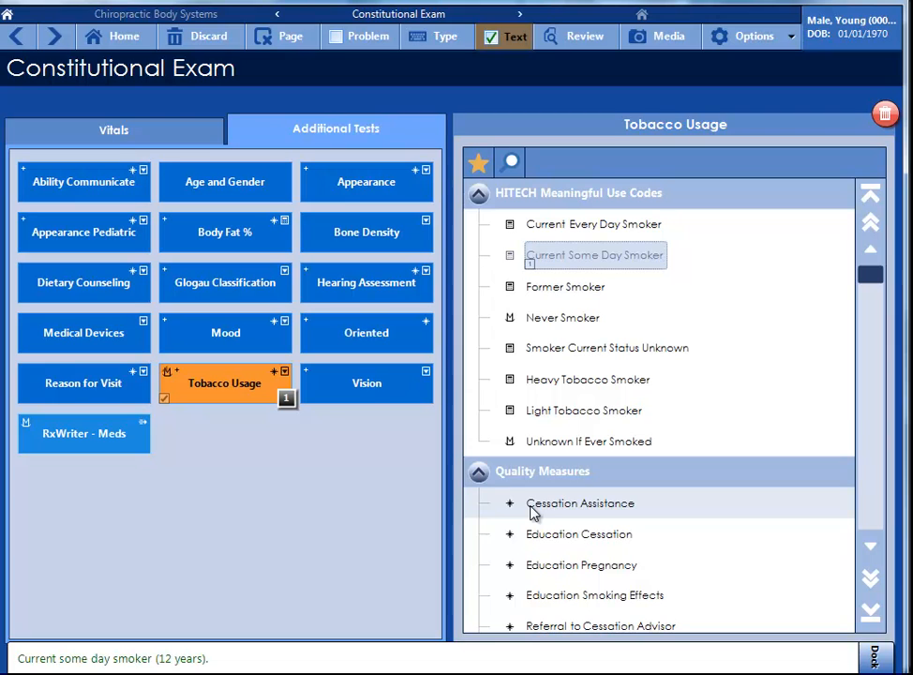
pyautogui.click(119, 42)
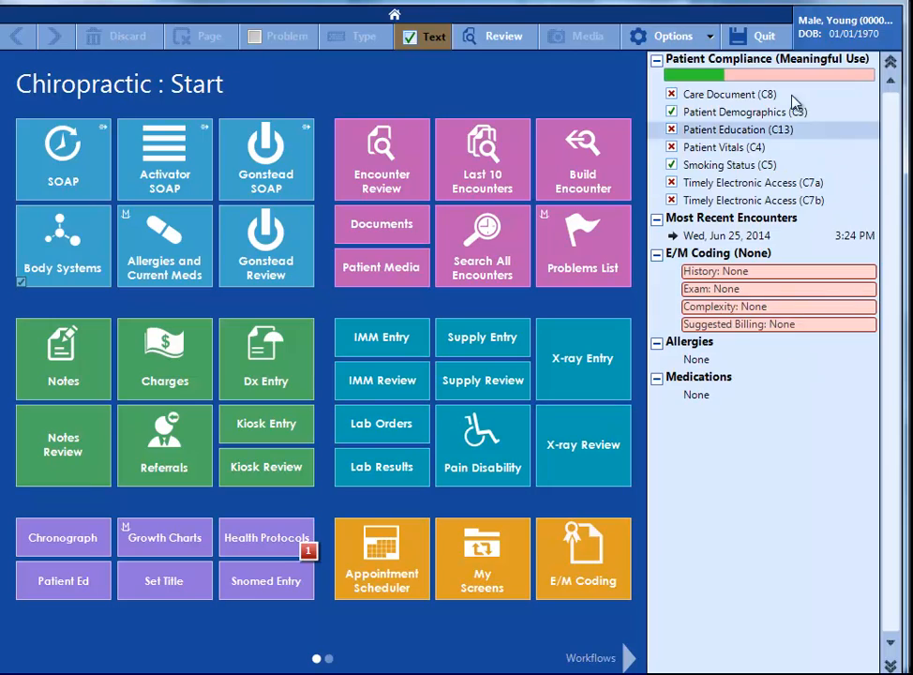
pyautogui.click(758, 38)
pyautogui.click(507, 390)
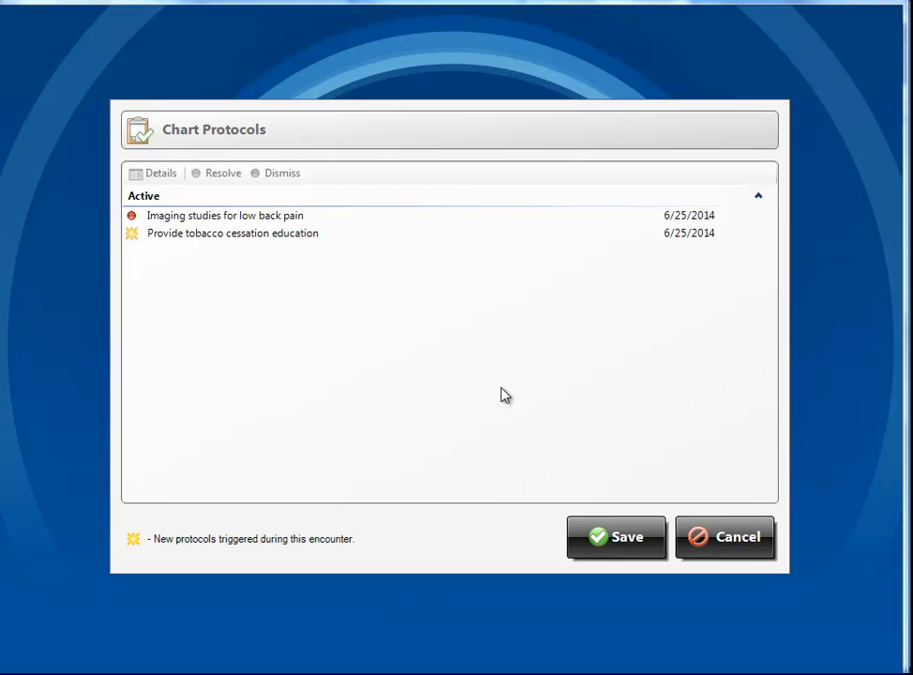
# Open the details of the new tobacco cessation education finding and examine its matching criteria.
pyautogui.click(134, 235)
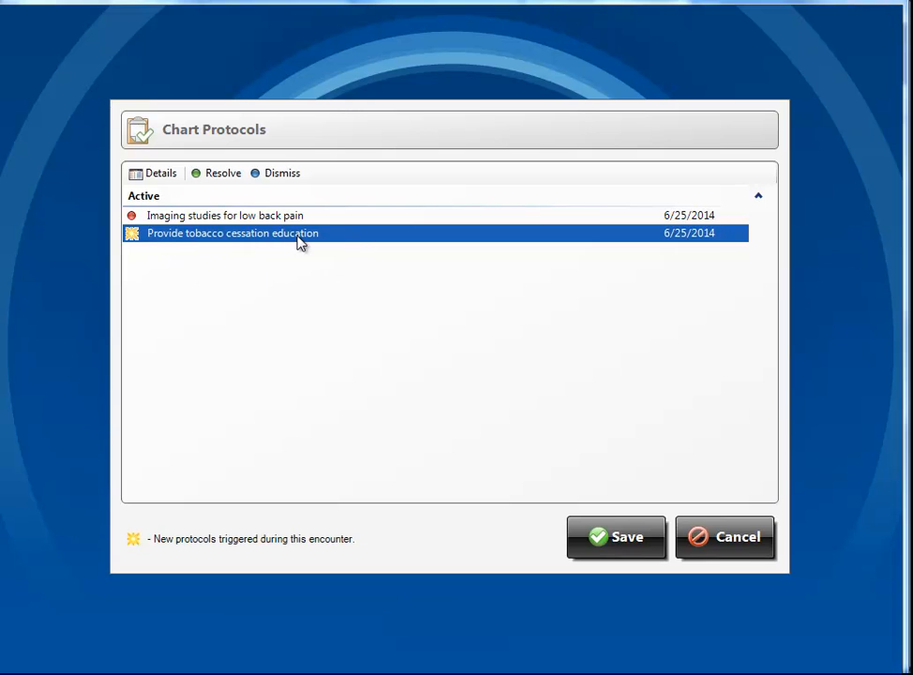
pyautogui.click(196, 216)
pyautogui.click(188, 233)
pyautogui.click(153, 173)
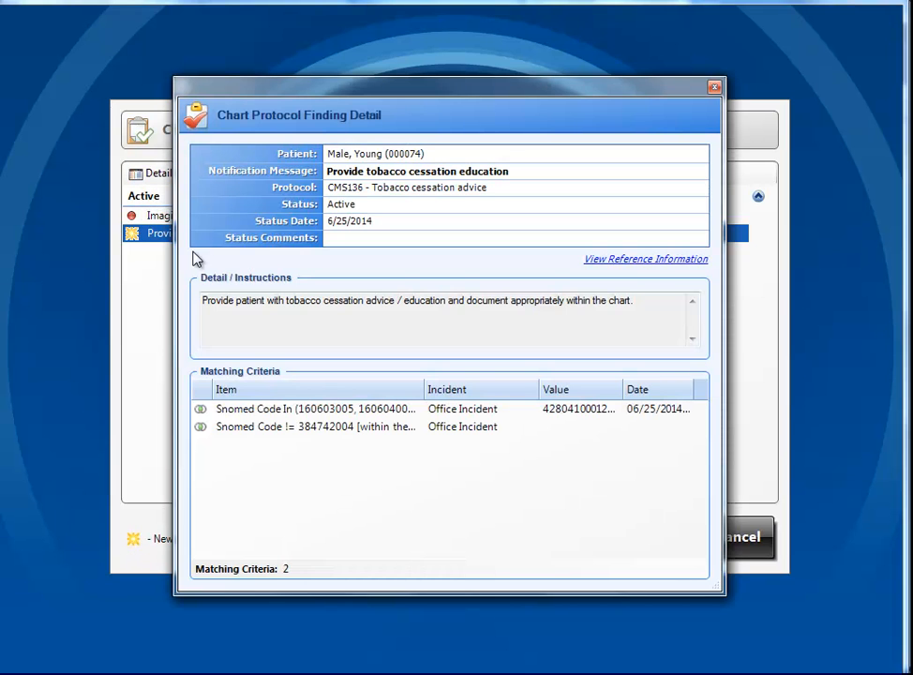
pyautogui.click(267, 410)
pyautogui.click(264, 428)
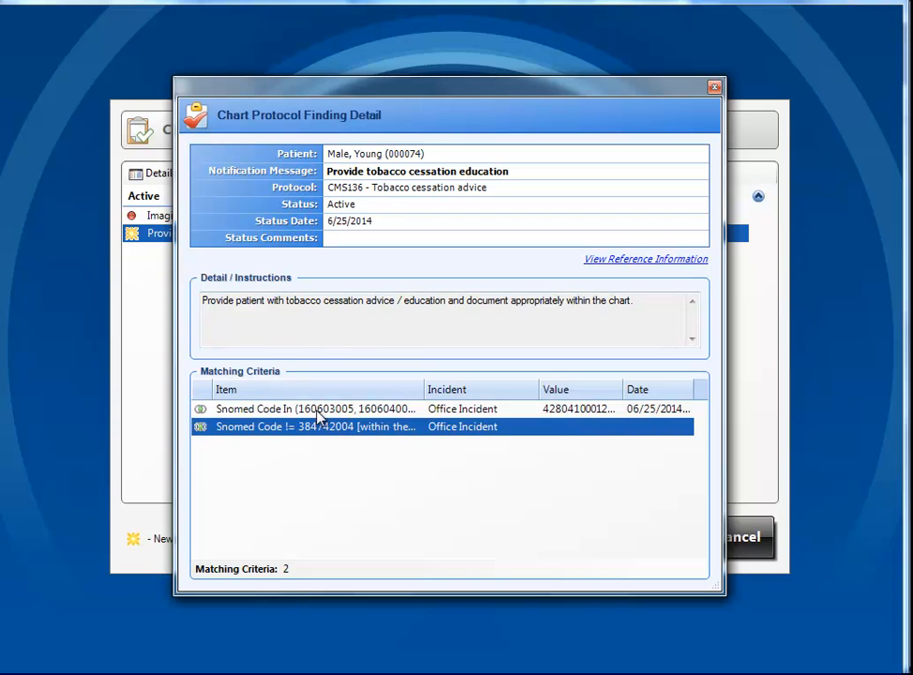
pyautogui.click(324, 409)
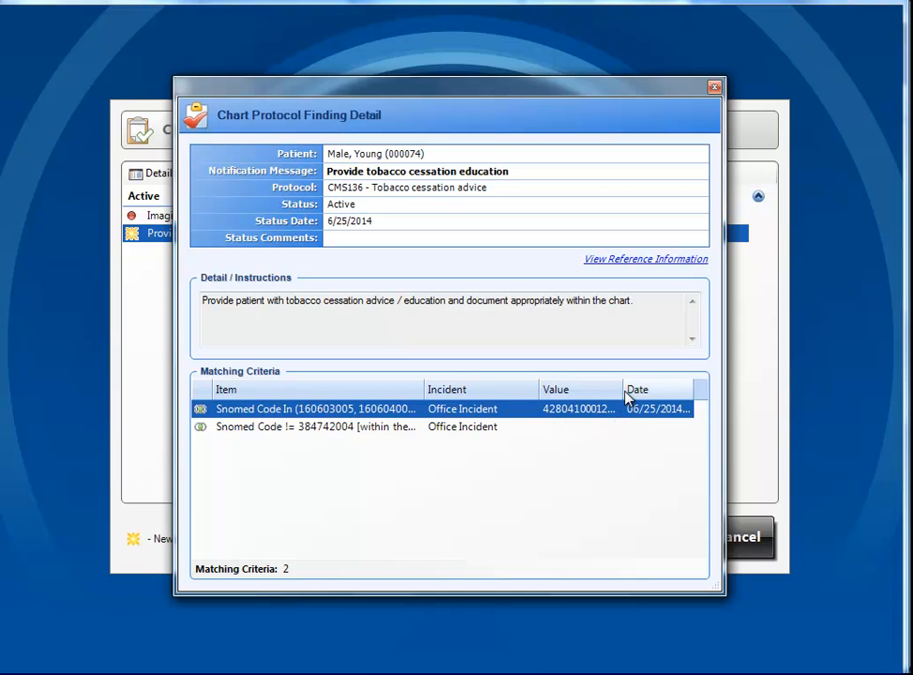
pyautogui.moveTo(625, 395); pyautogui.dragTo(661, 395)
pyautogui.click(366, 426)
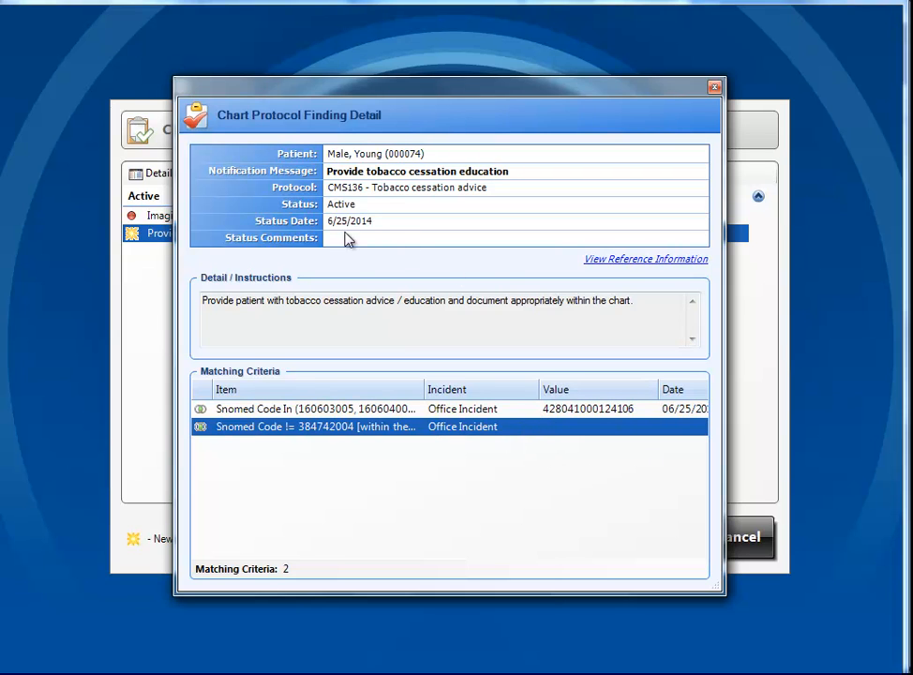
# View the protocol's reference information and close the finding detail.
pyautogui.click(636, 269)
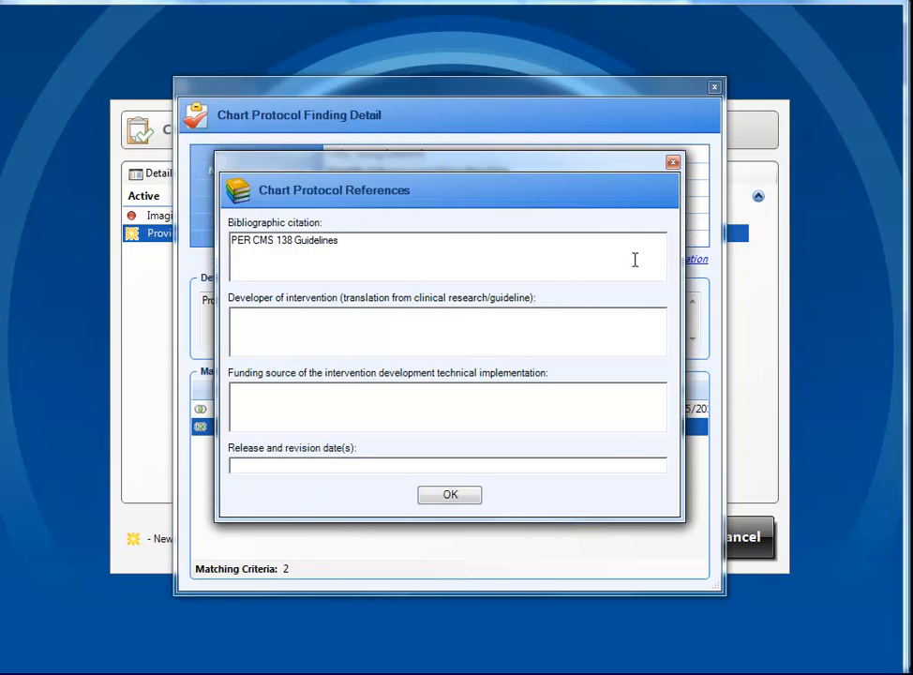
pyautogui.moveTo(377, 239); pyautogui.dragTo(234, 217)
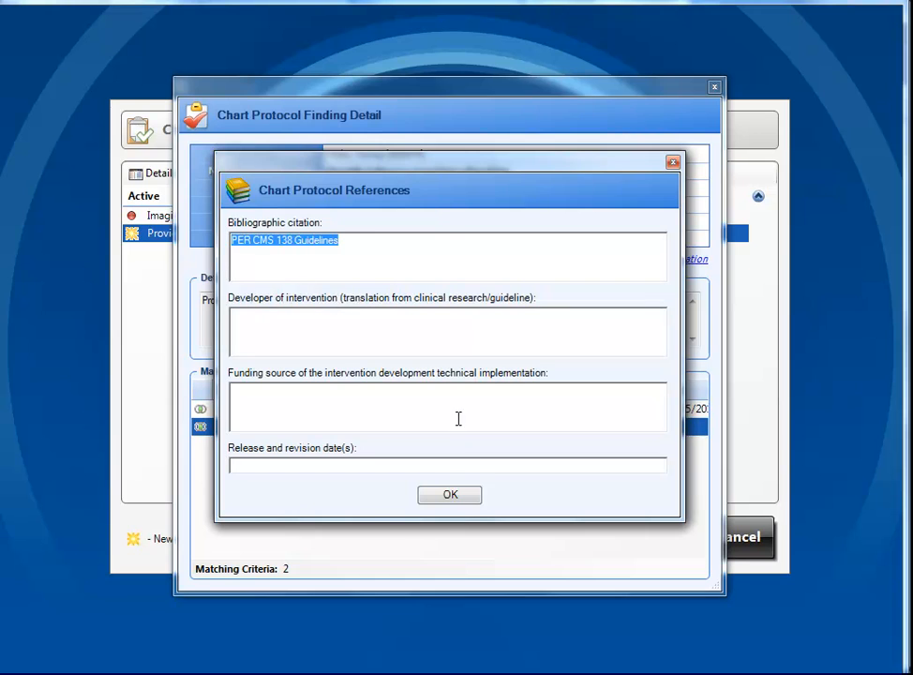
pyautogui.click(450, 495)
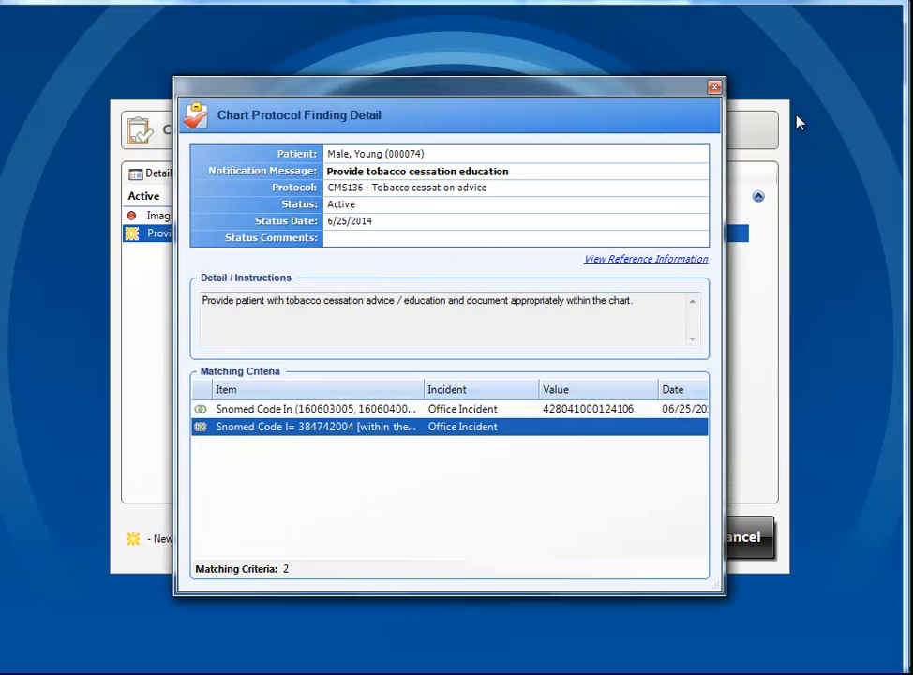
pyautogui.click(714, 89)
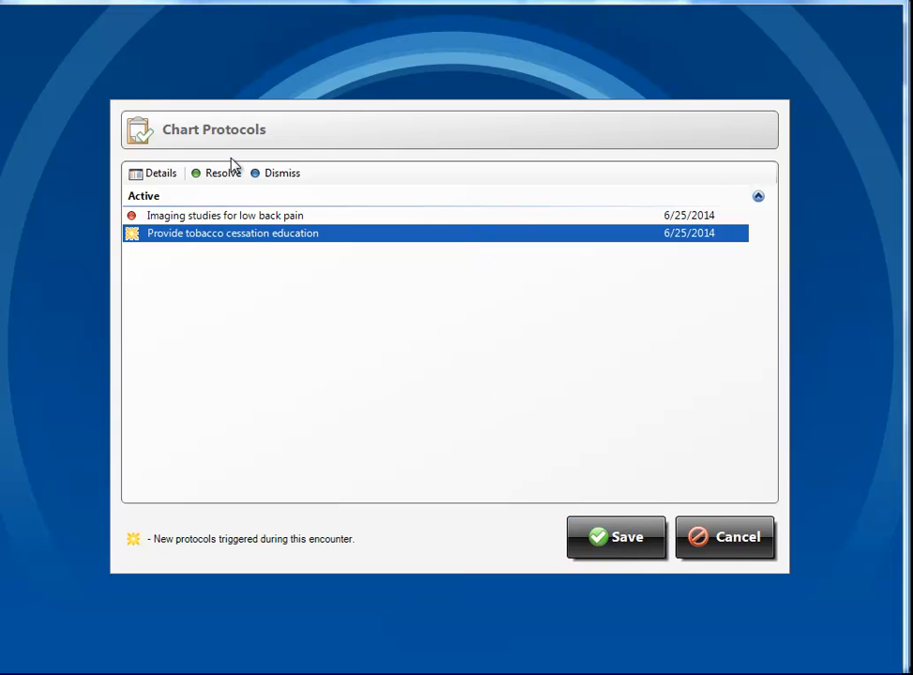
# Save the chart protocols and start chart posting again for the patient.
pyautogui.click(612, 540)
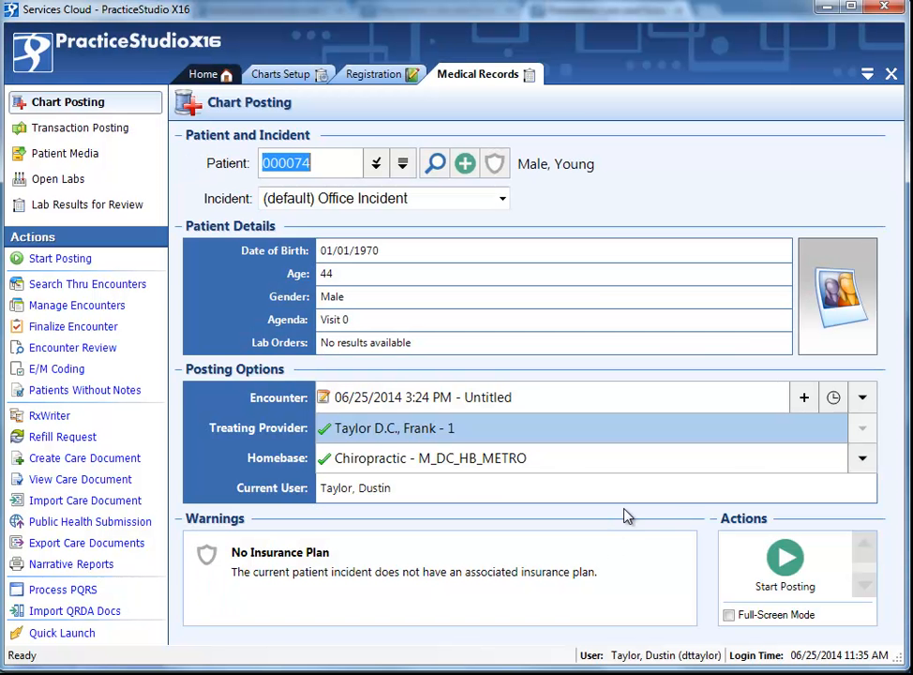
pyautogui.click(788, 559)
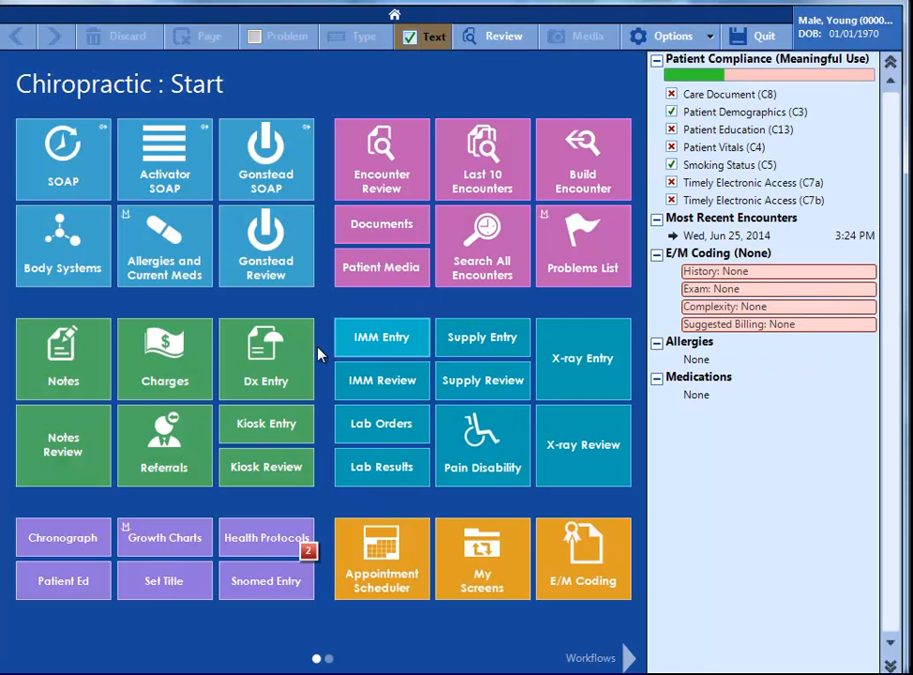
# Add the Cessation Assistance quality measure to the patient's Tobacco Usage in the constitutional exam.
pyautogui.click(96, 270)
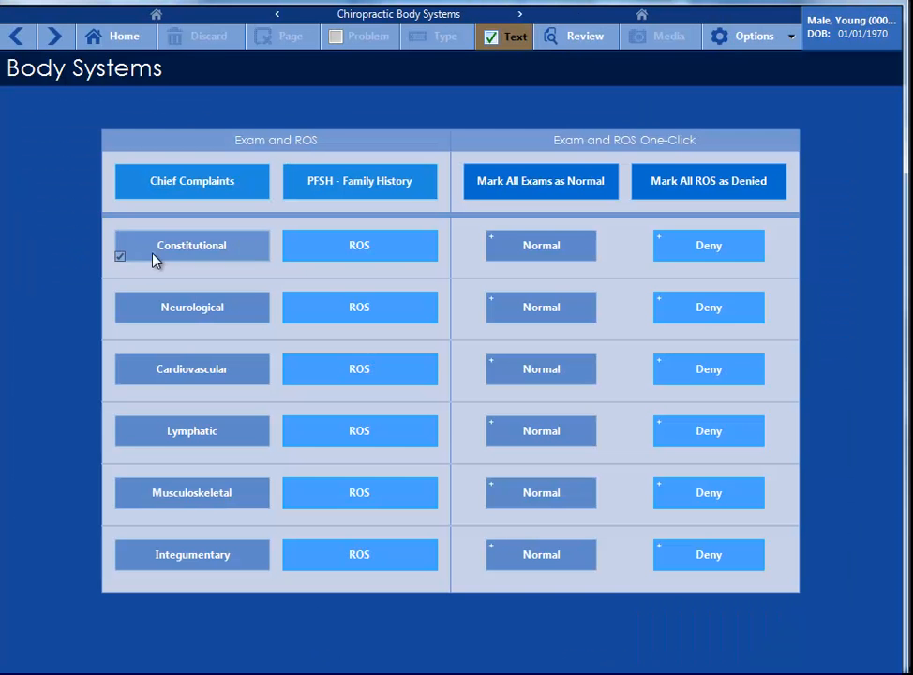
pyautogui.click(214, 246)
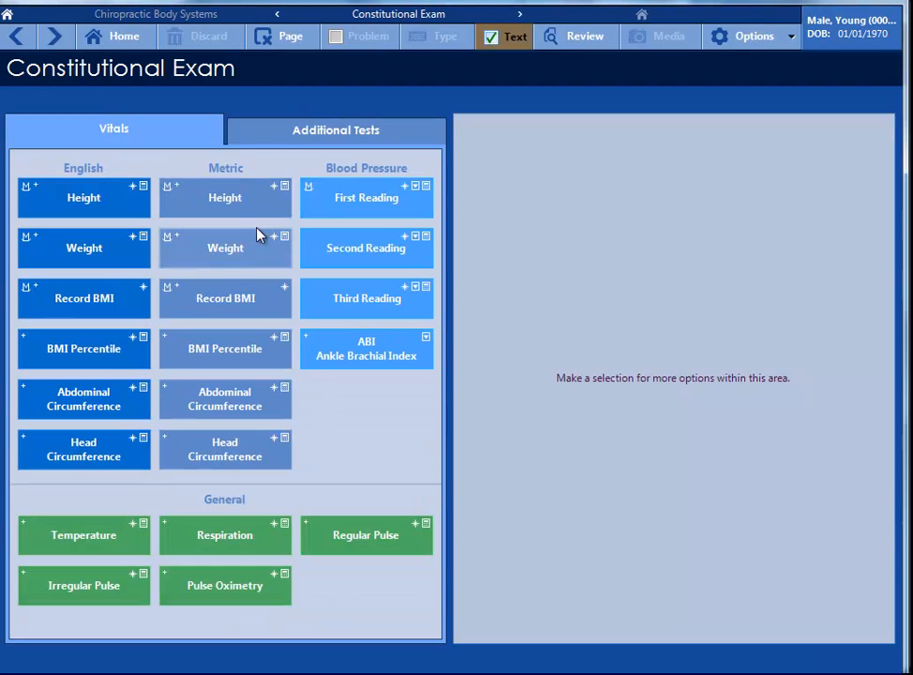
pyautogui.click(290, 136)
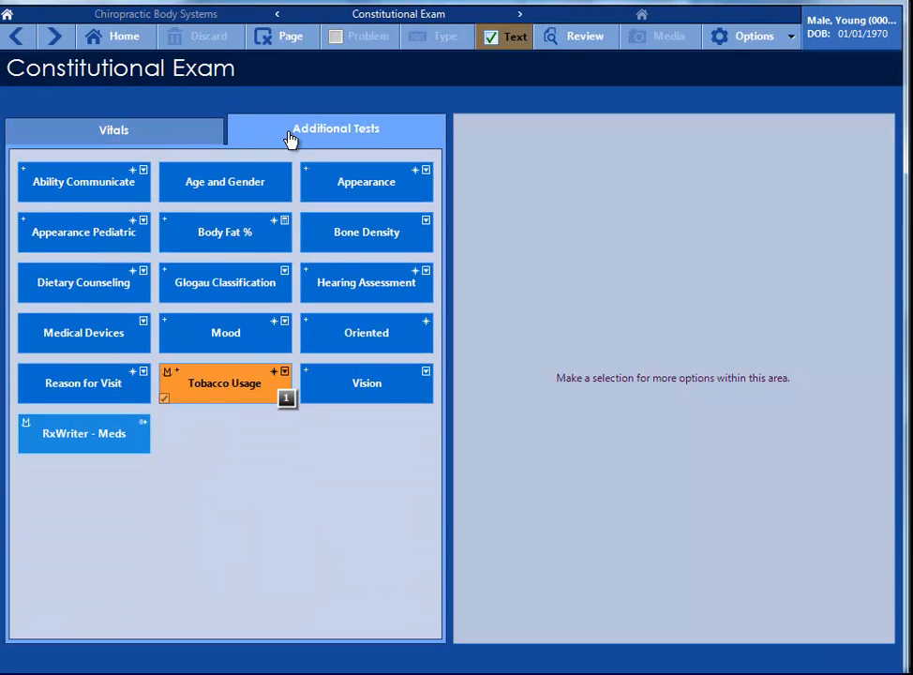
pyautogui.click(208, 375)
pyautogui.click(480, 470)
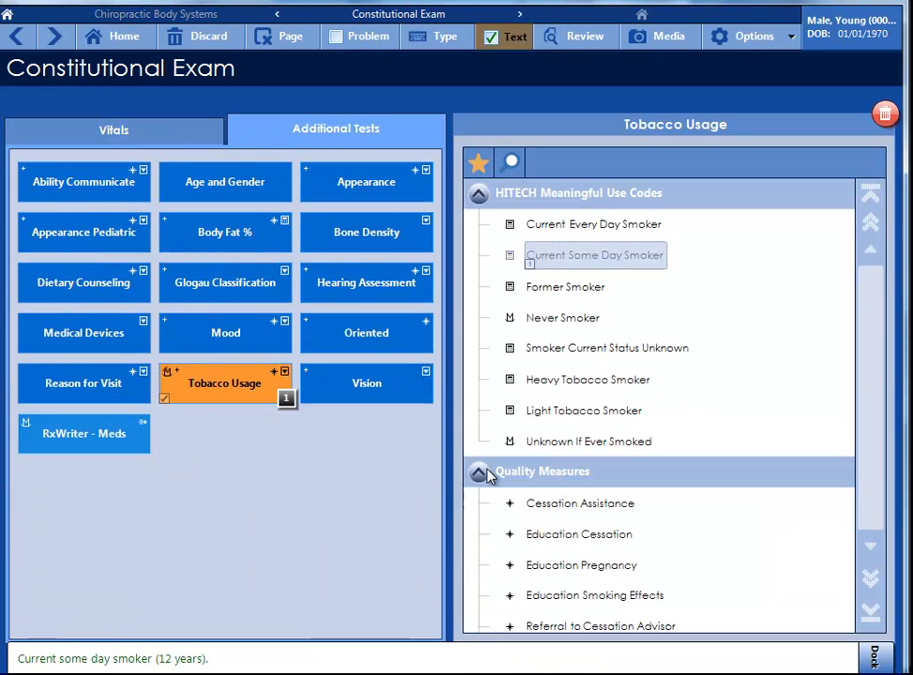
pyautogui.click(557, 504)
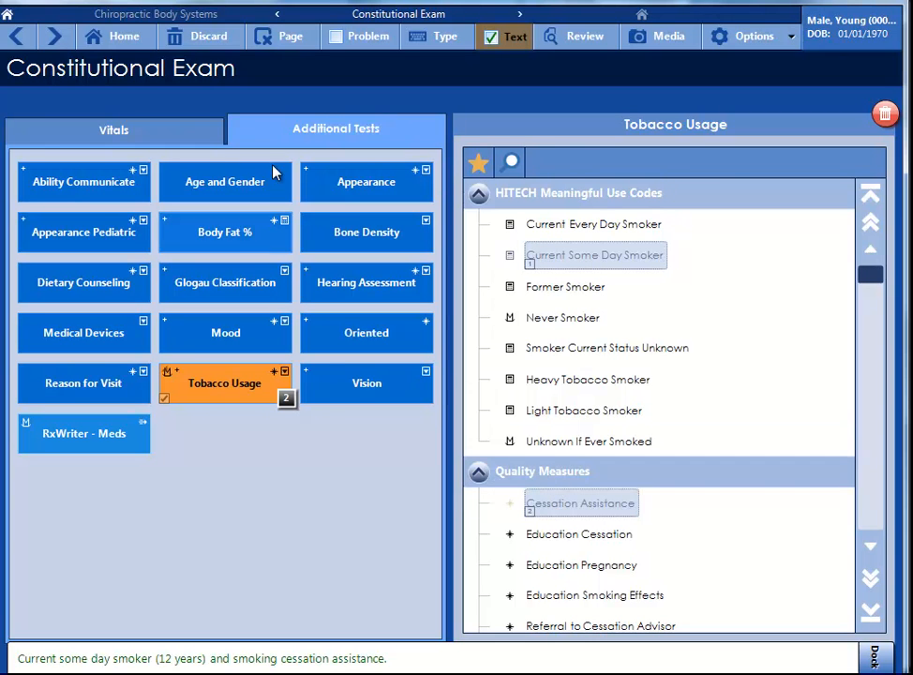
# Quit the encounter, select the remaining low back pain finding, and save the chart protocols.
pyautogui.click(114, 39)
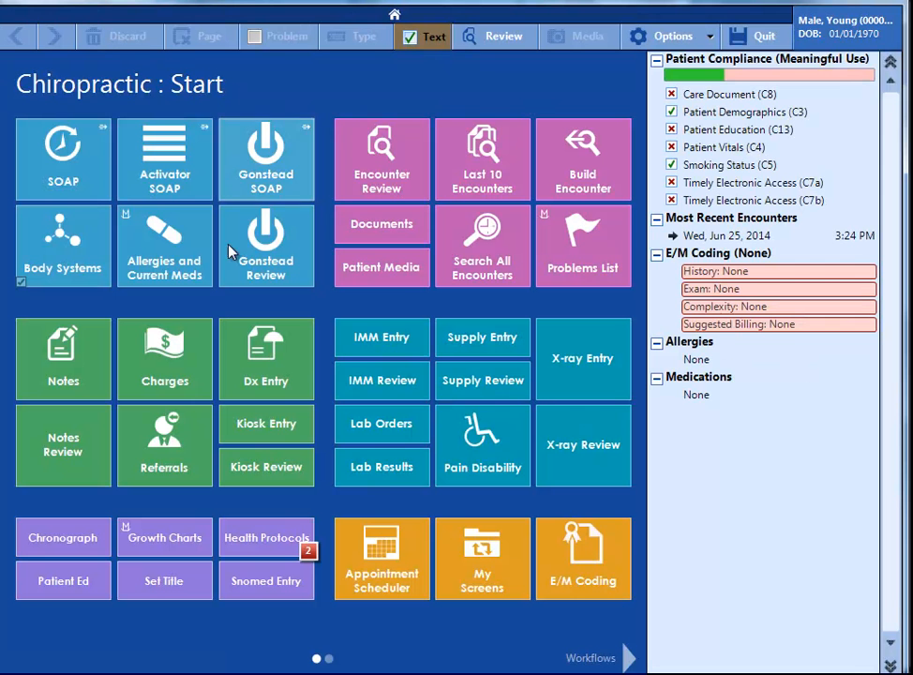
pyautogui.click(737, 47)
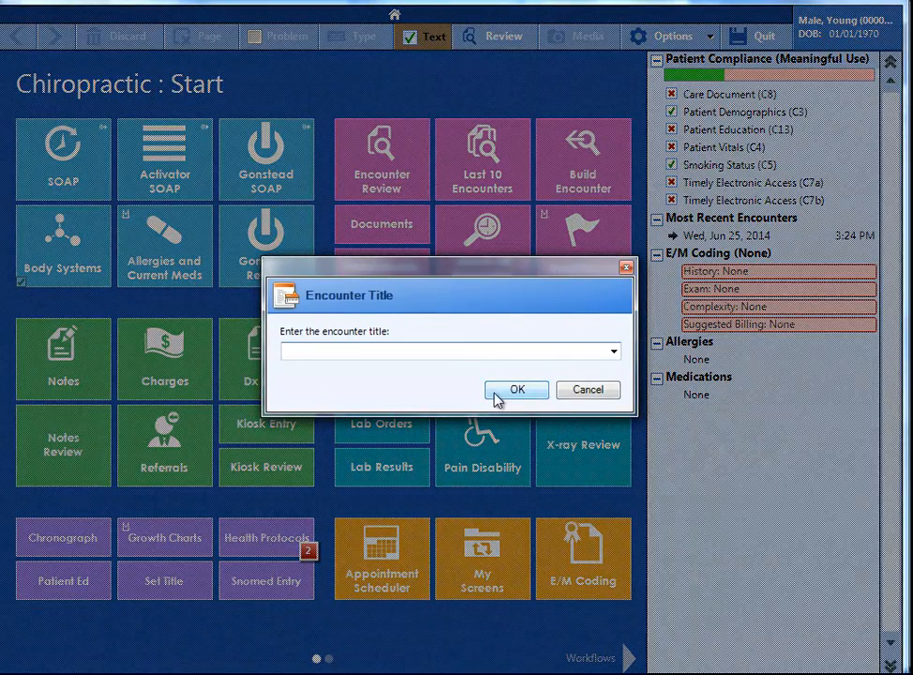
pyautogui.click(506, 389)
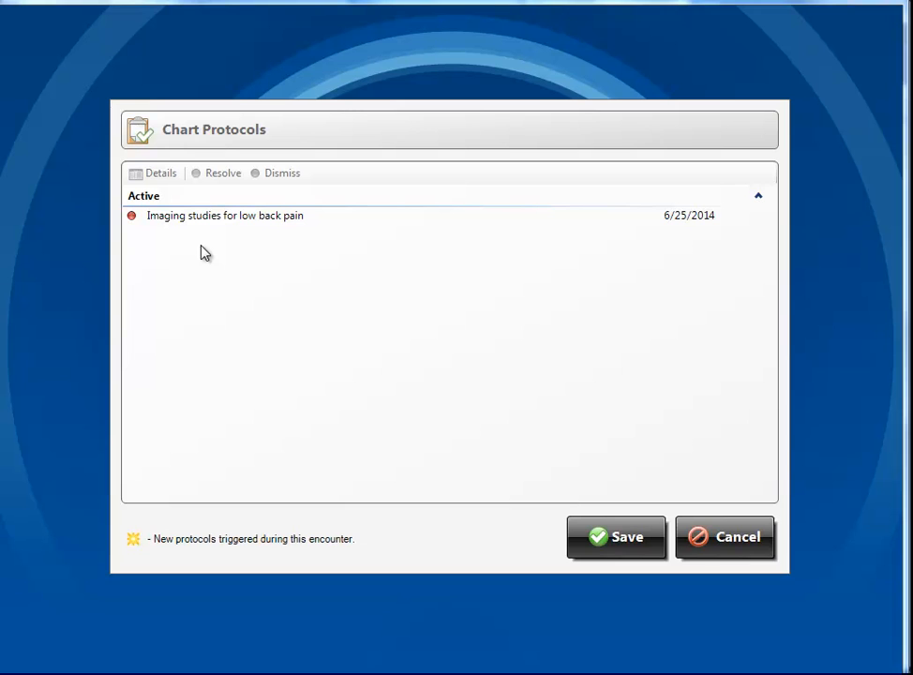
pyautogui.click(155, 217)
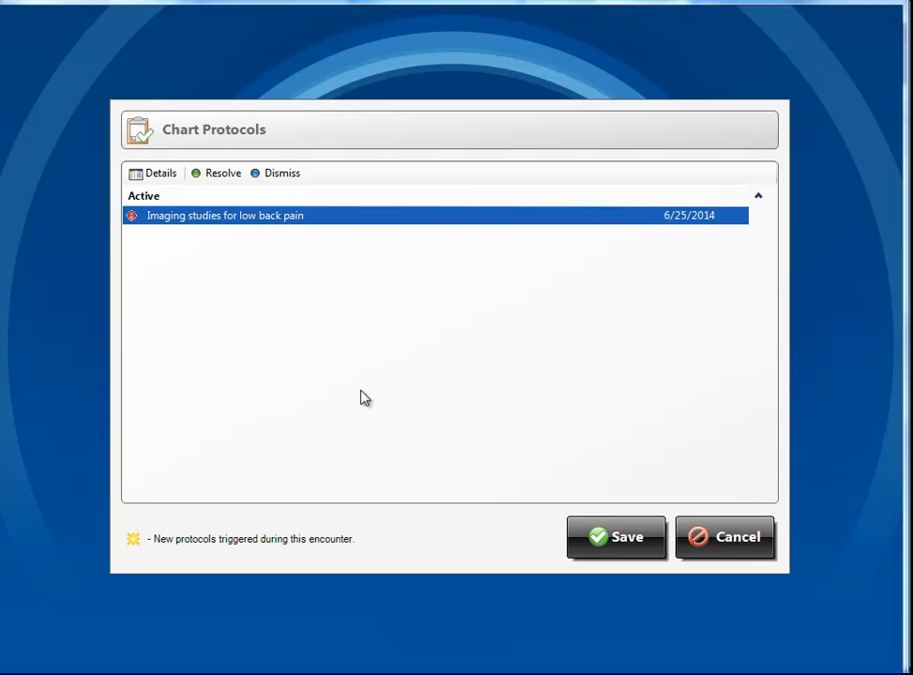
pyautogui.click(618, 543)
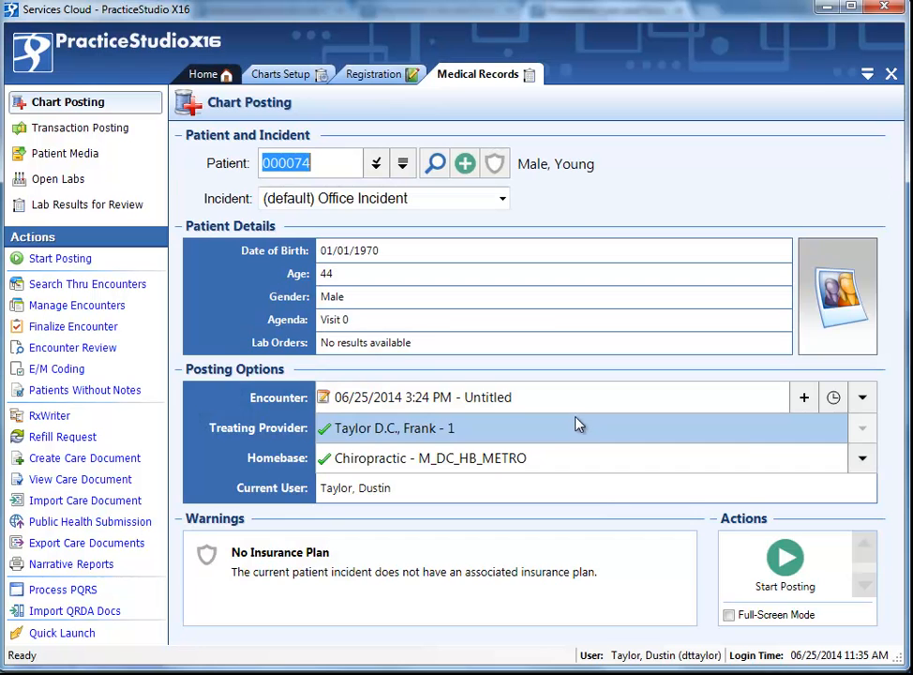